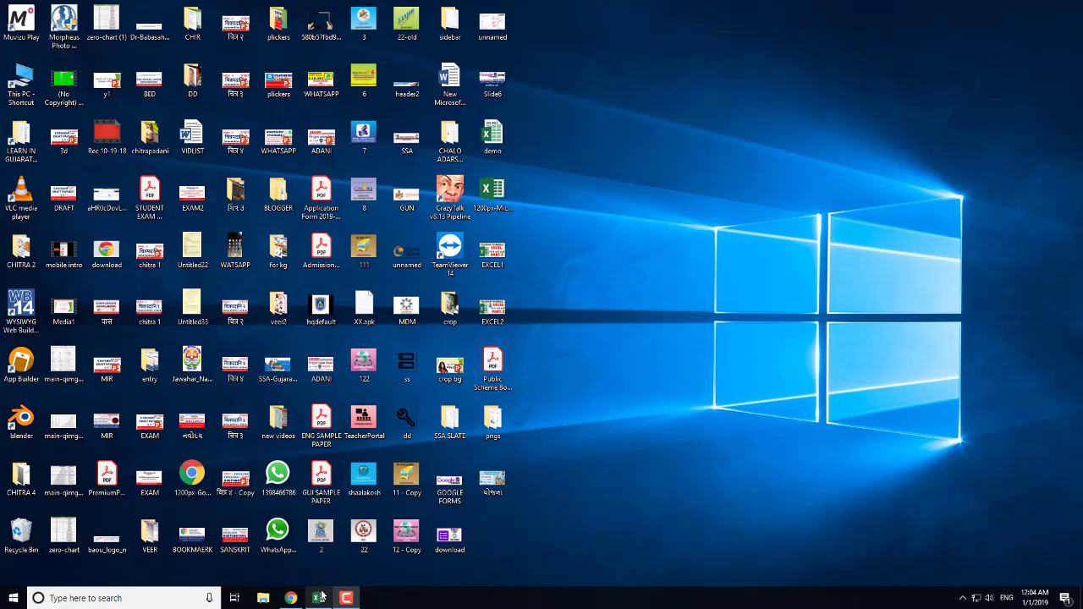
# Step: Bring up the demo workbook's marks sheet listing 15 students with empty JAN–DEC columns
pyautogui.click(319, 598)
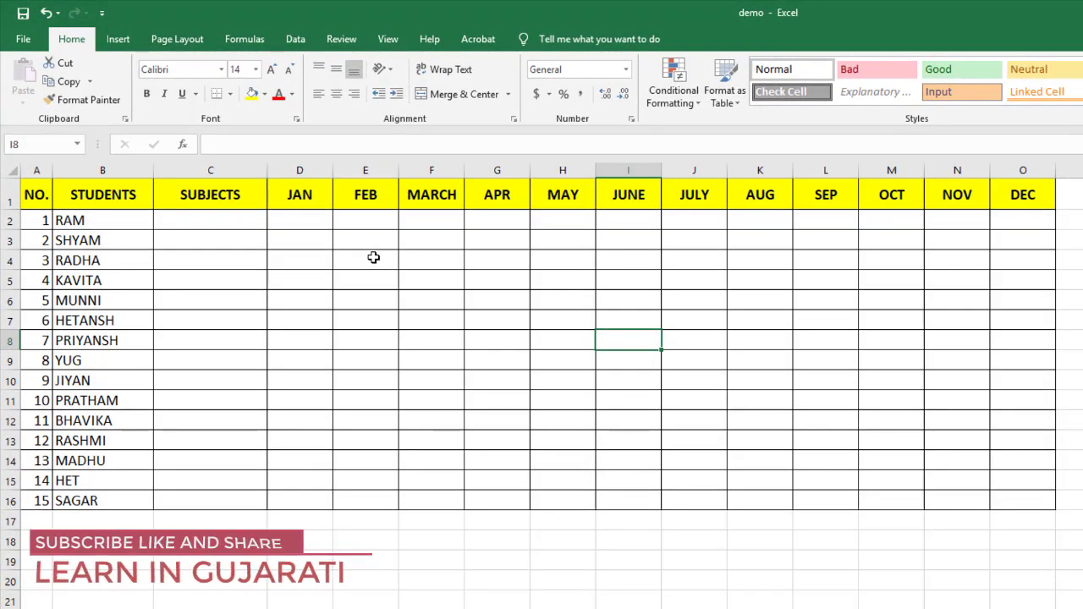
pyautogui.click(99, 217)
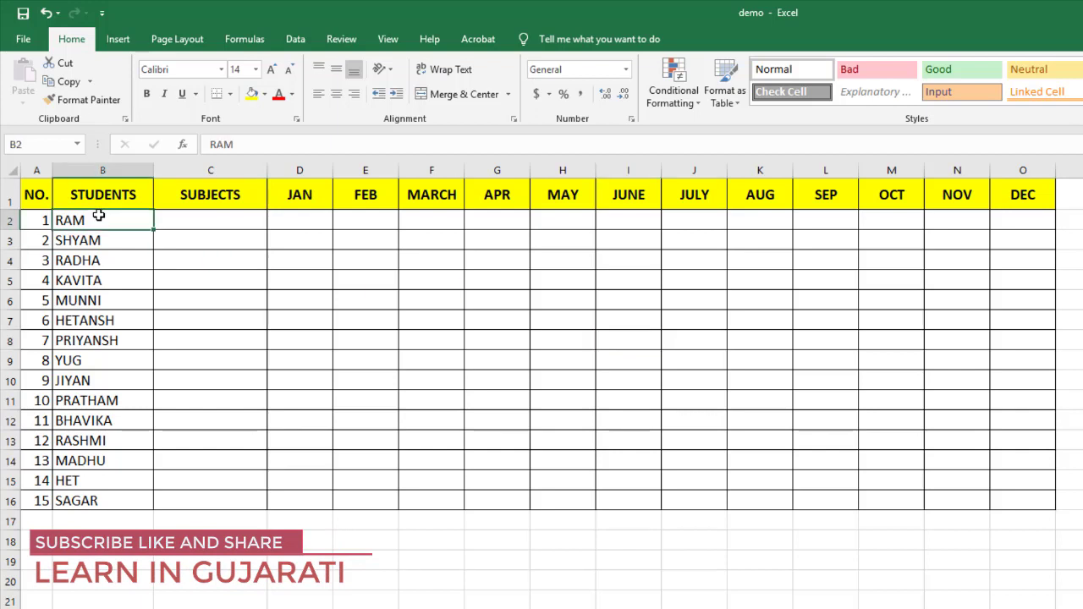
pyautogui.click(178, 219)
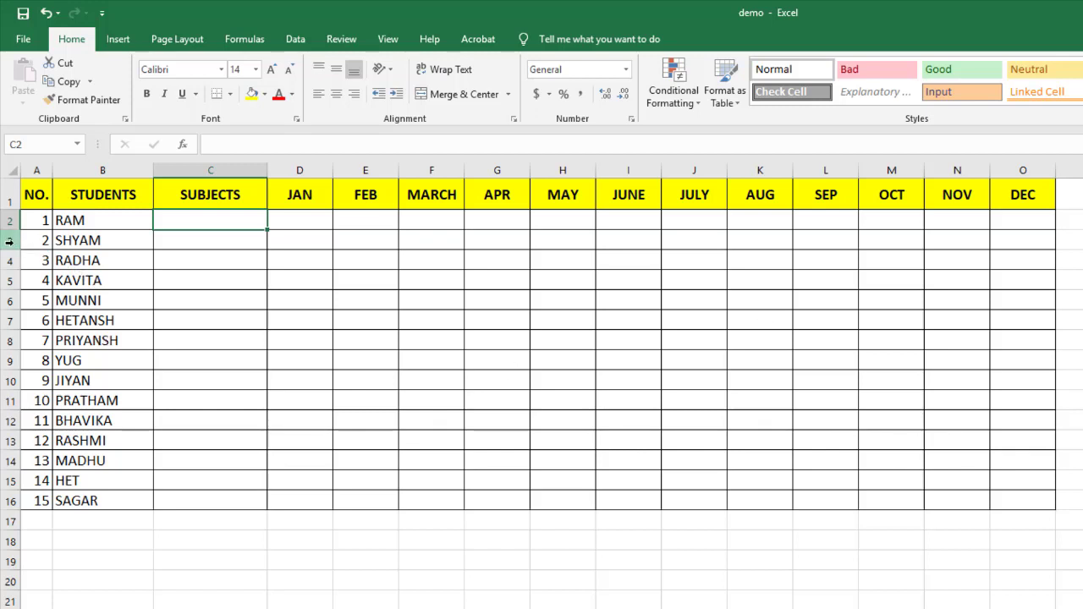
pyautogui.moveTo(10, 242); pyautogui.dragTo(2, 341)
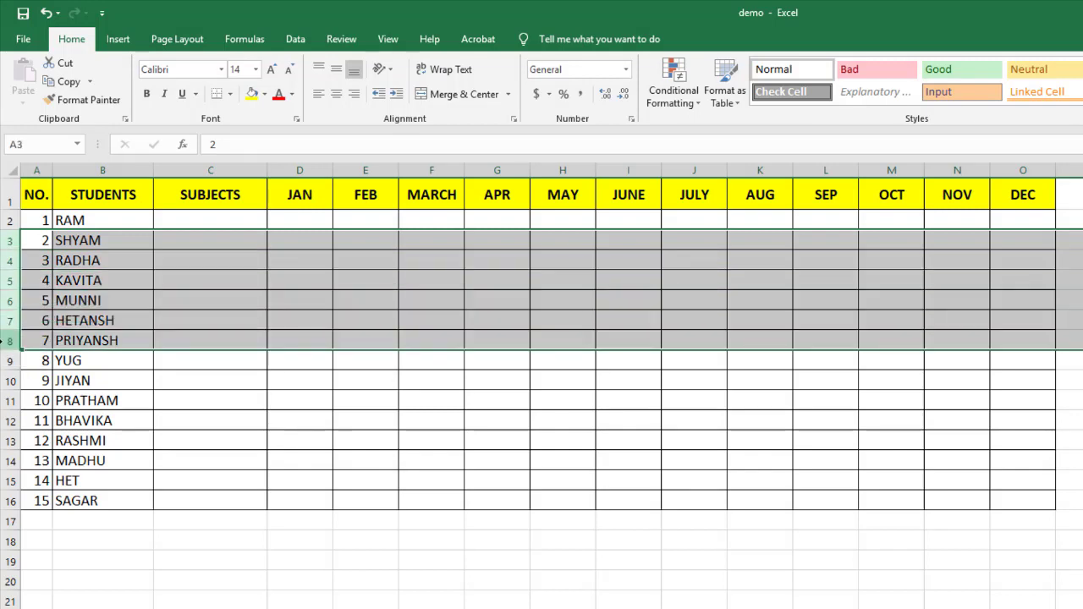
pyautogui.rightClick(6, 339)
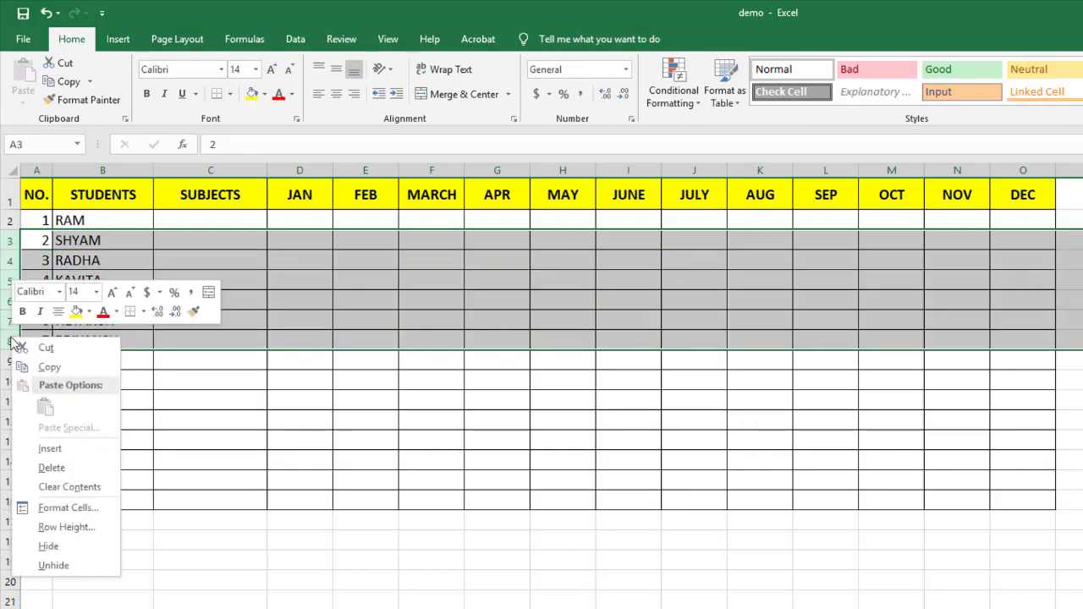
pyautogui.click(59, 446)
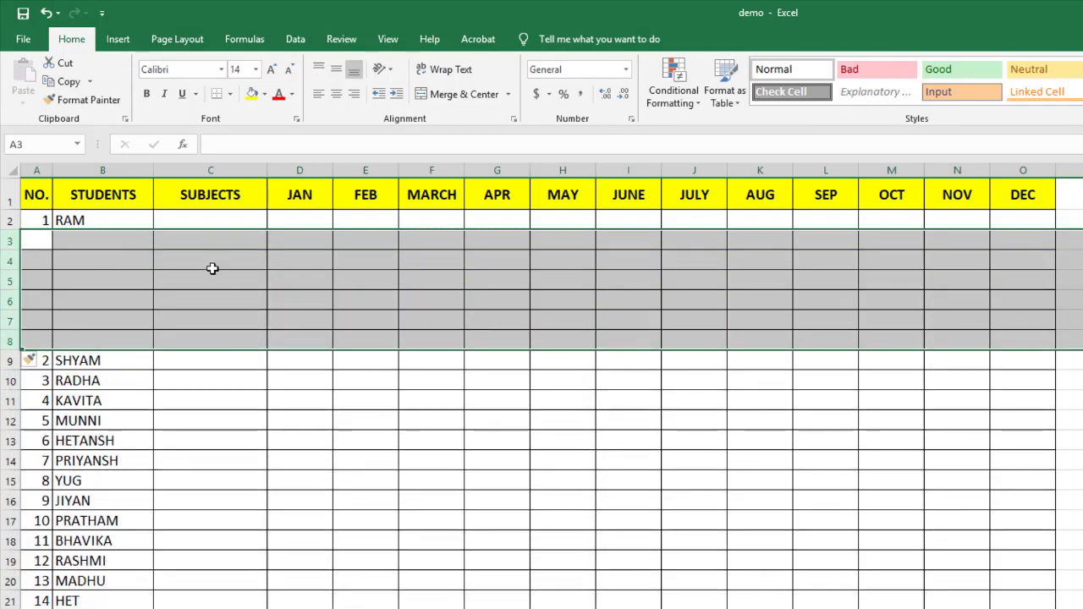
pyautogui.click(212, 218)
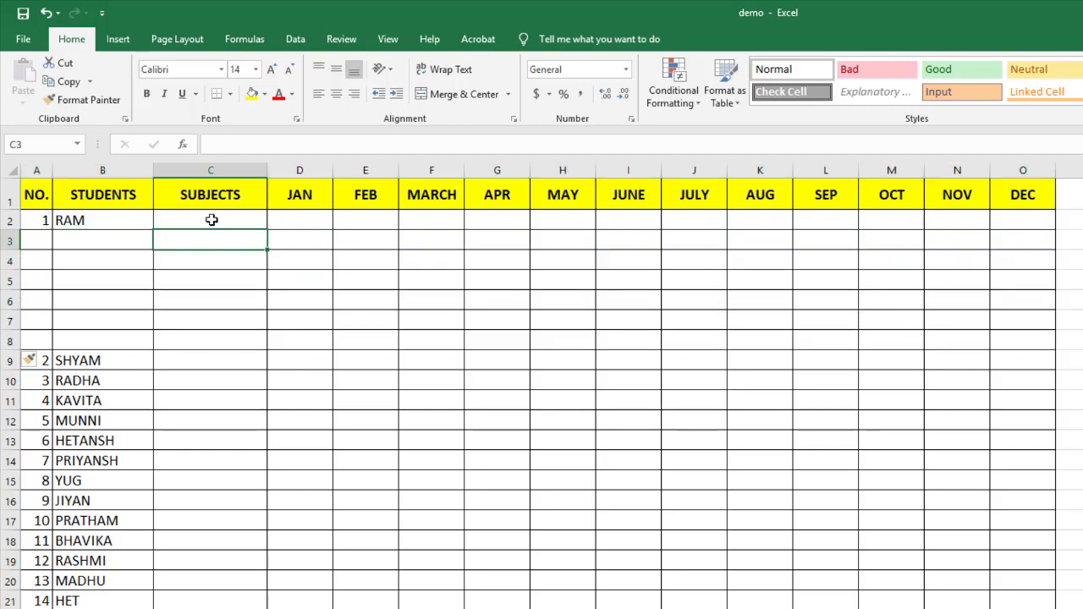
pyautogui.click(208, 338)
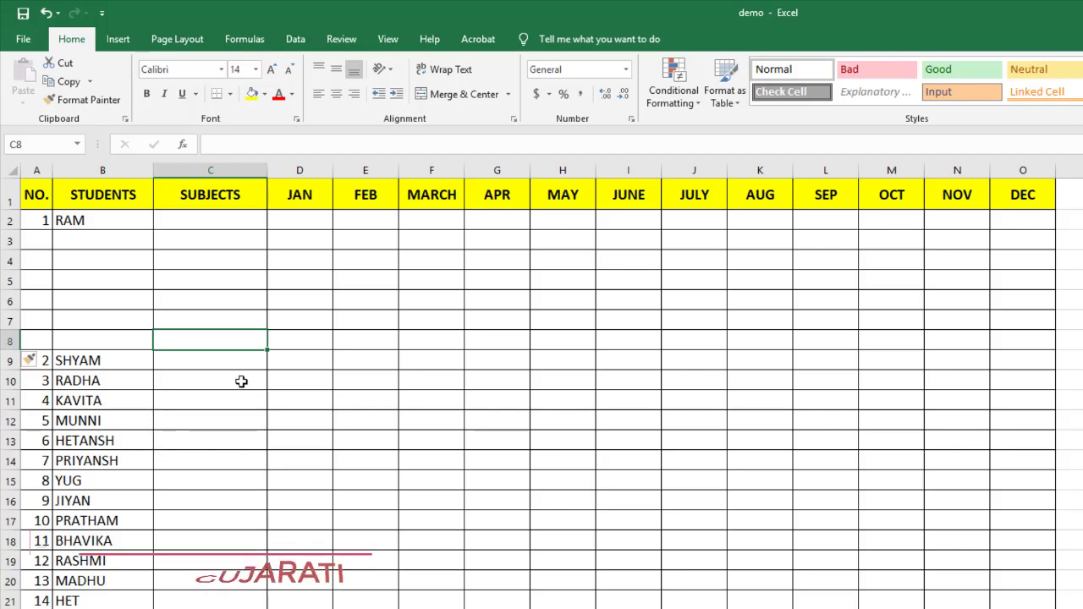
pyautogui.hotkey('ctrl', 'z')
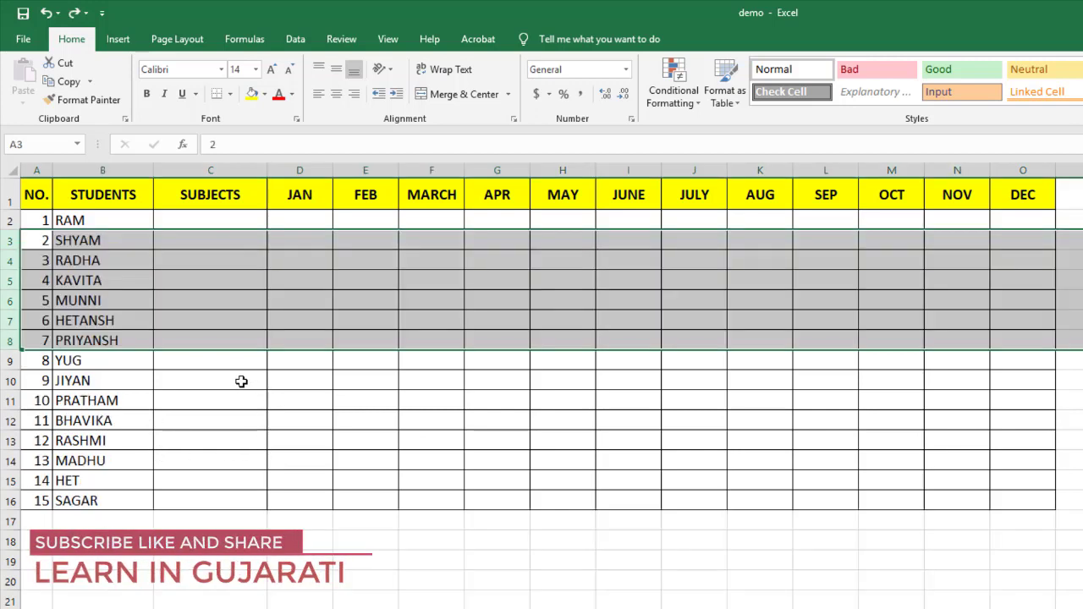
pyautogui.click(242, 382)
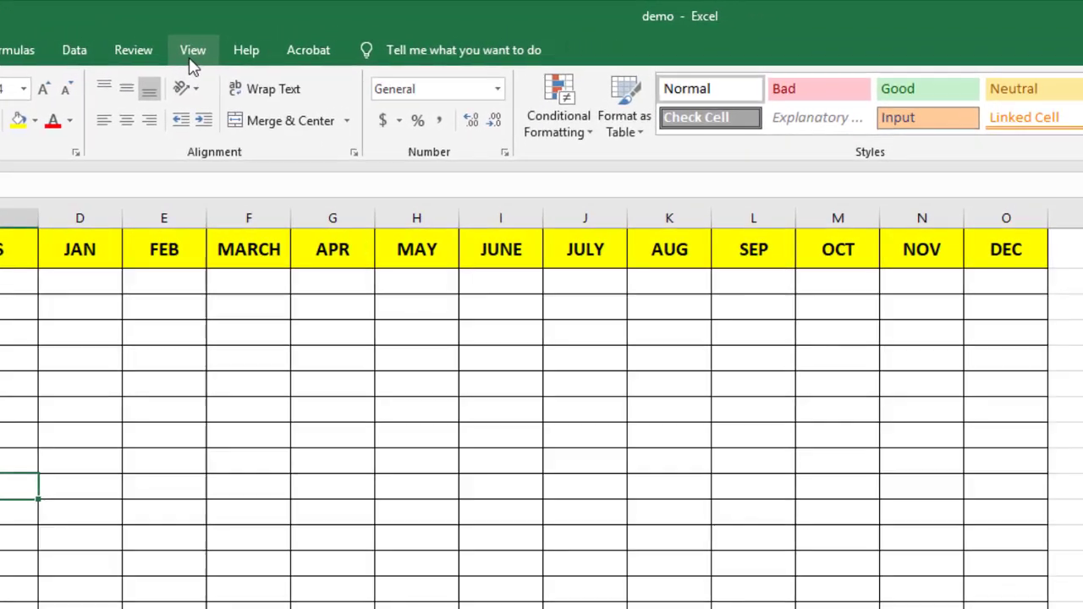
# Step: Enable the Developer tab under File > Options > Customize Ribbon
pyautogui.click(387, 39)
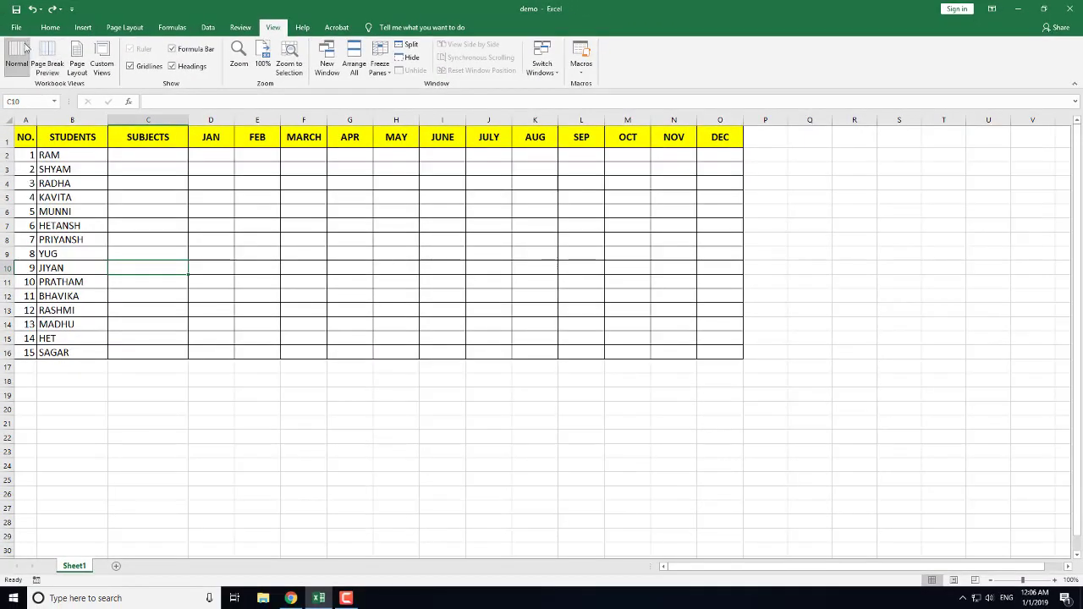
pyautogui.click(18, 29)
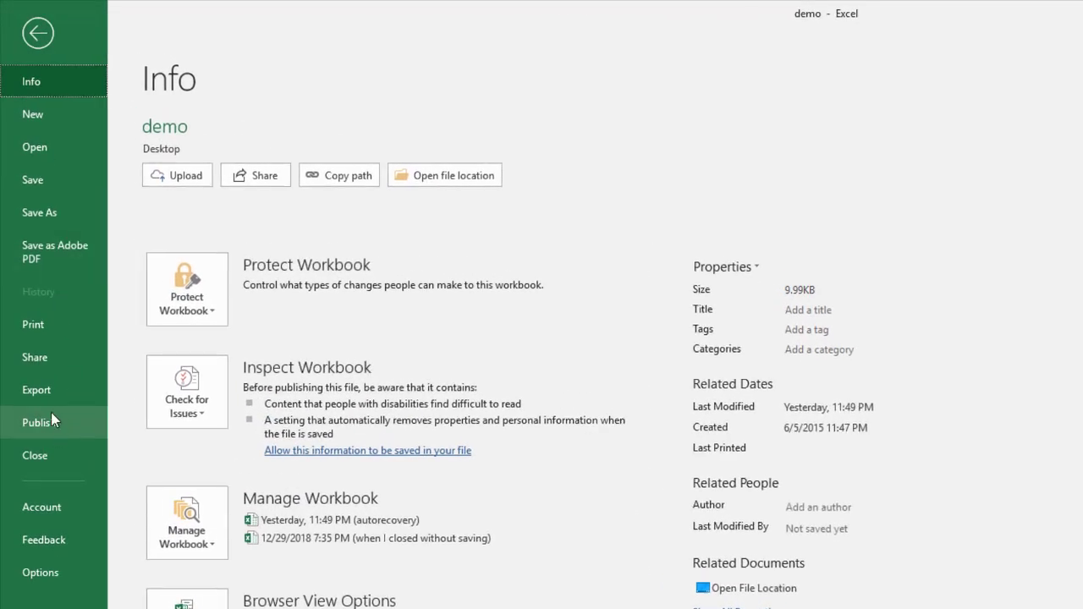
pyautogui.click(40, 573)
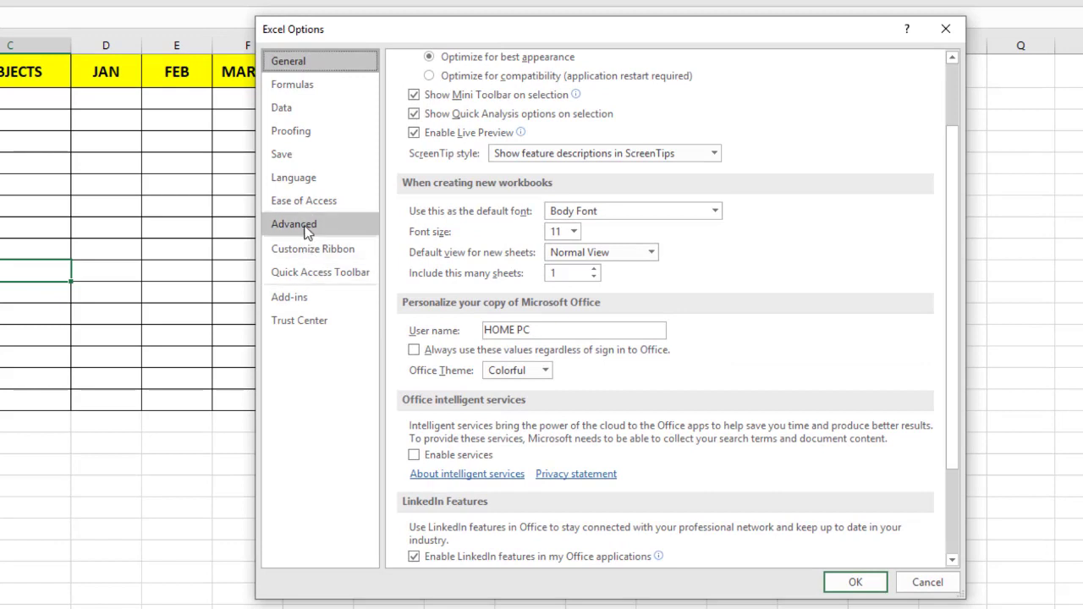
pyautogui.click(306, 230)
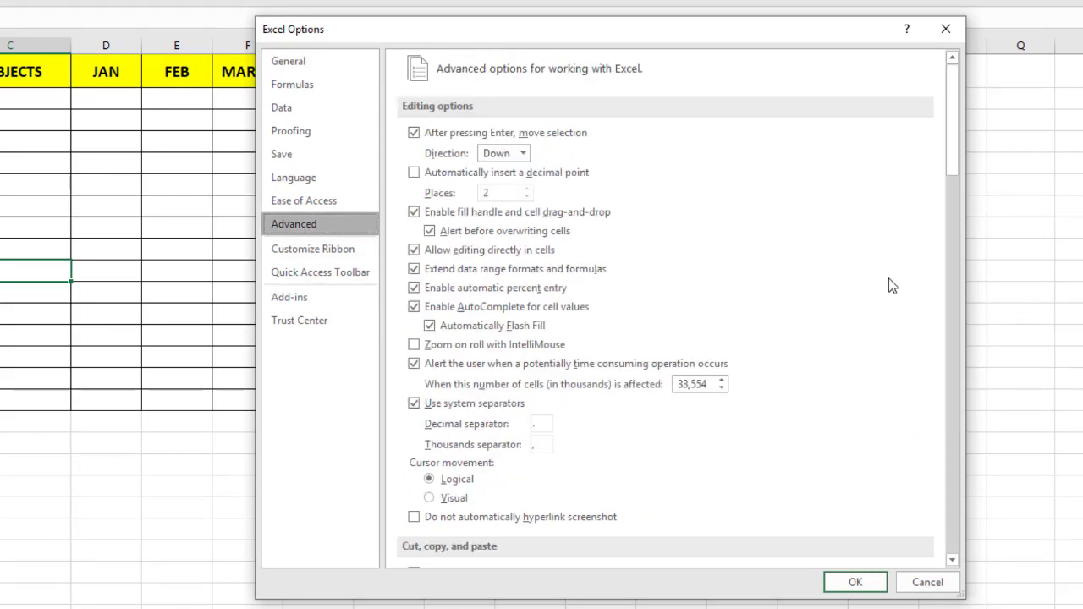
pyautogui.click(328, 251)
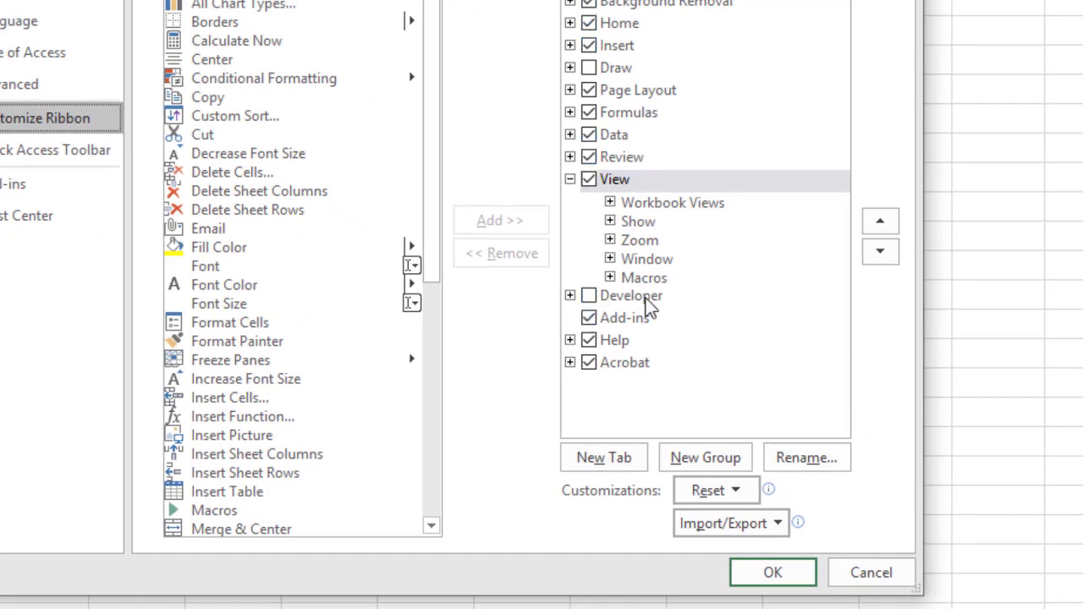
pyautogui.click(590, 302)
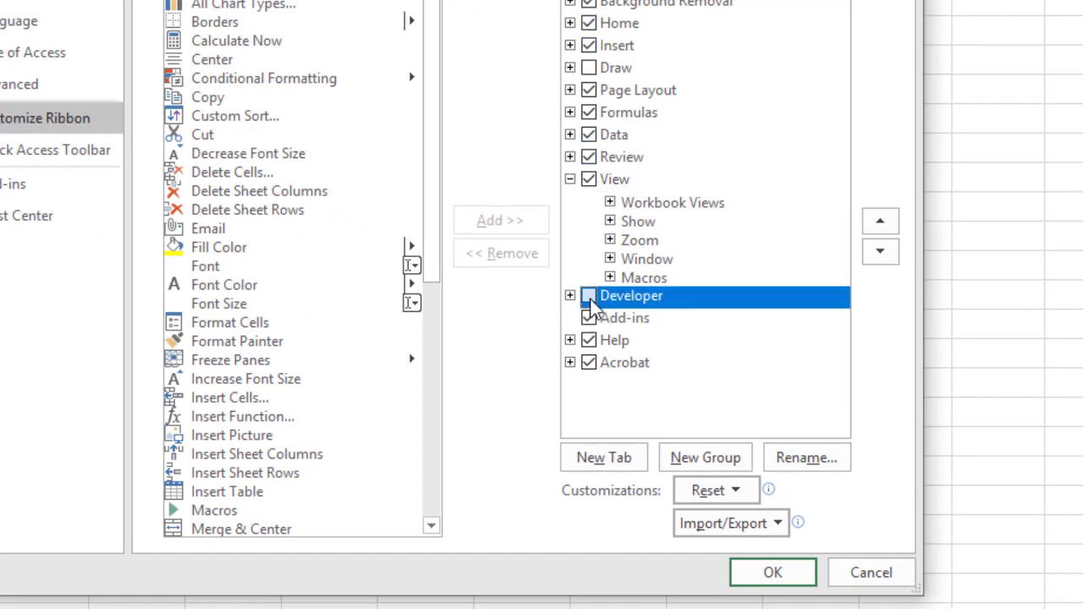
pyautogui.click(589, 298)
pyautogui.click(768, 574)
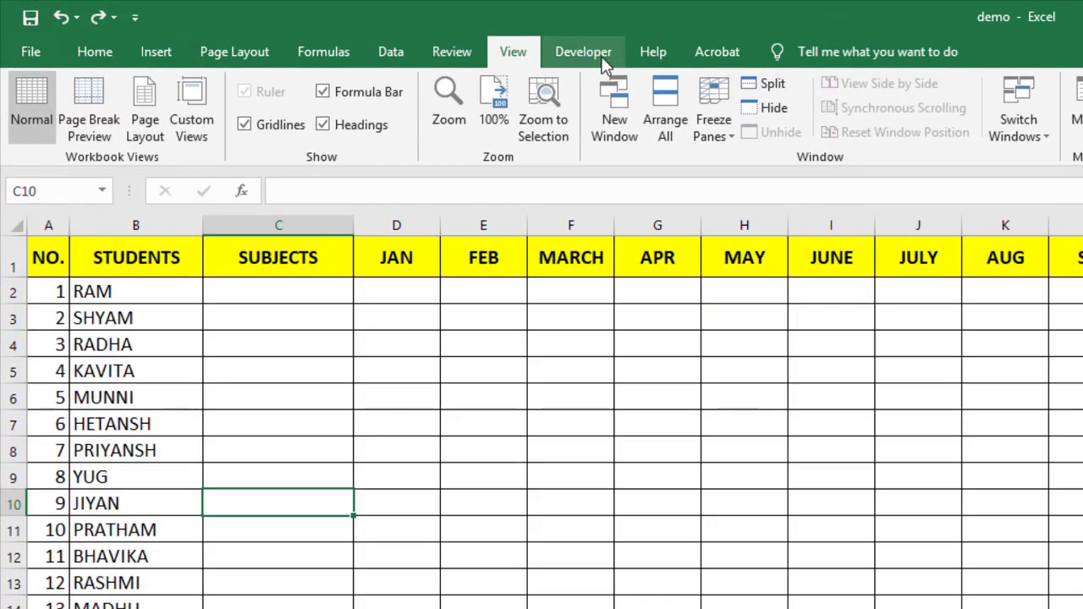
# Step: With A2 selected, turn on Use Relative References and open the Record Macro dialog
pyautogui.click(593, 54)
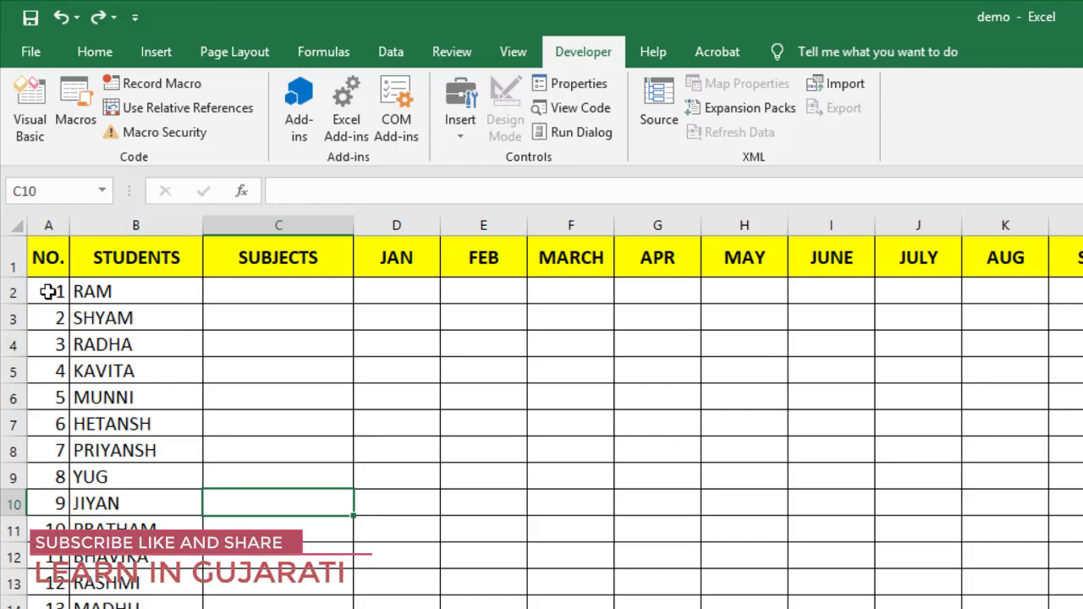
pyautogui.click(48, 291)
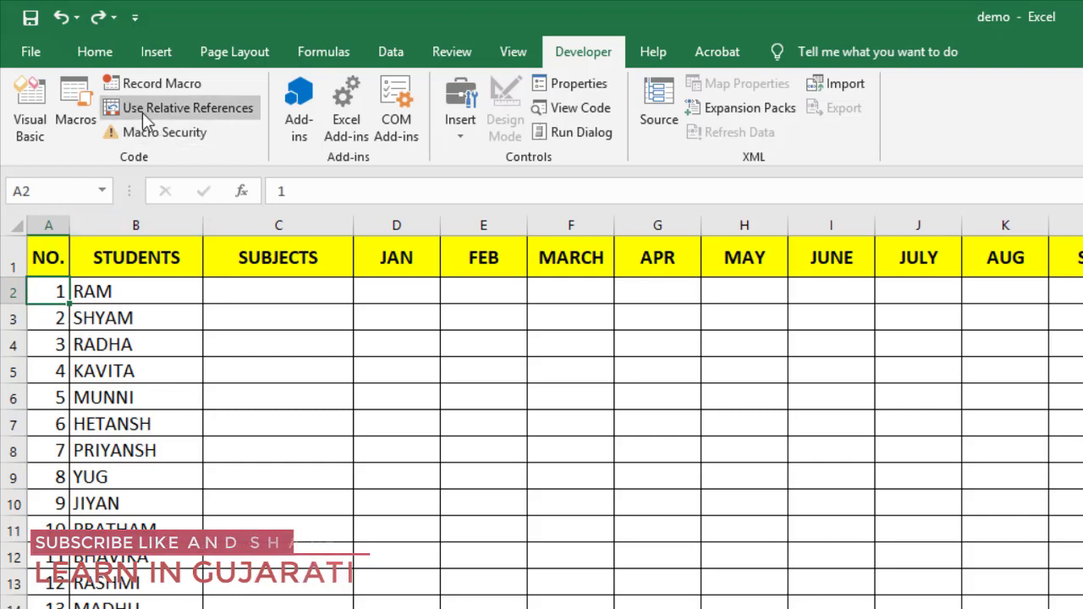
pyautogui.click(200, 108)
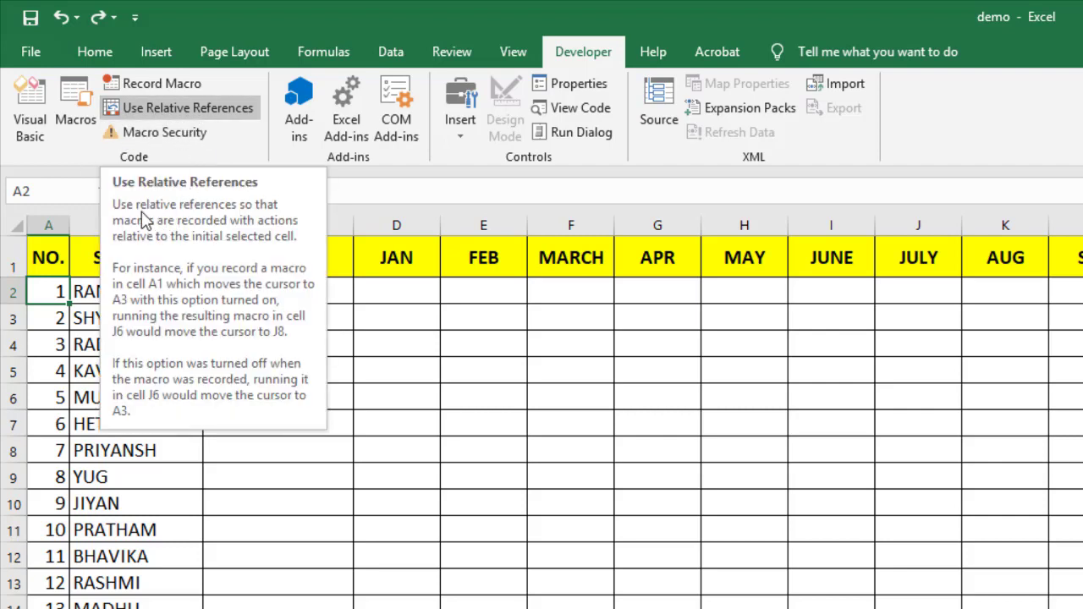
pyautogui.click(183, 82)
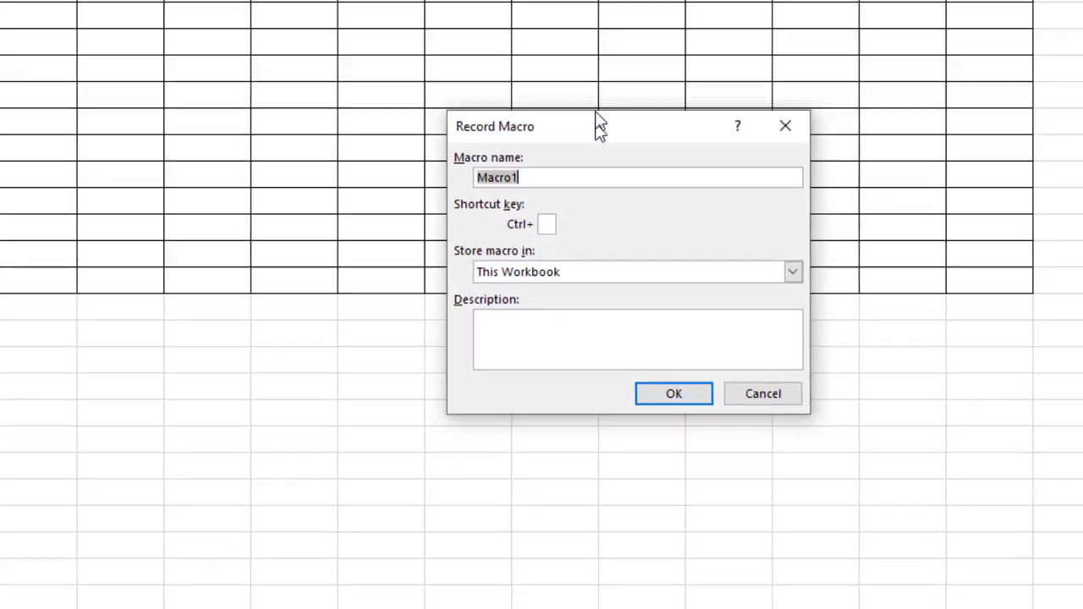
pyautogui.moveTo(648, 290); pyautogui.dragTo(507, 160)
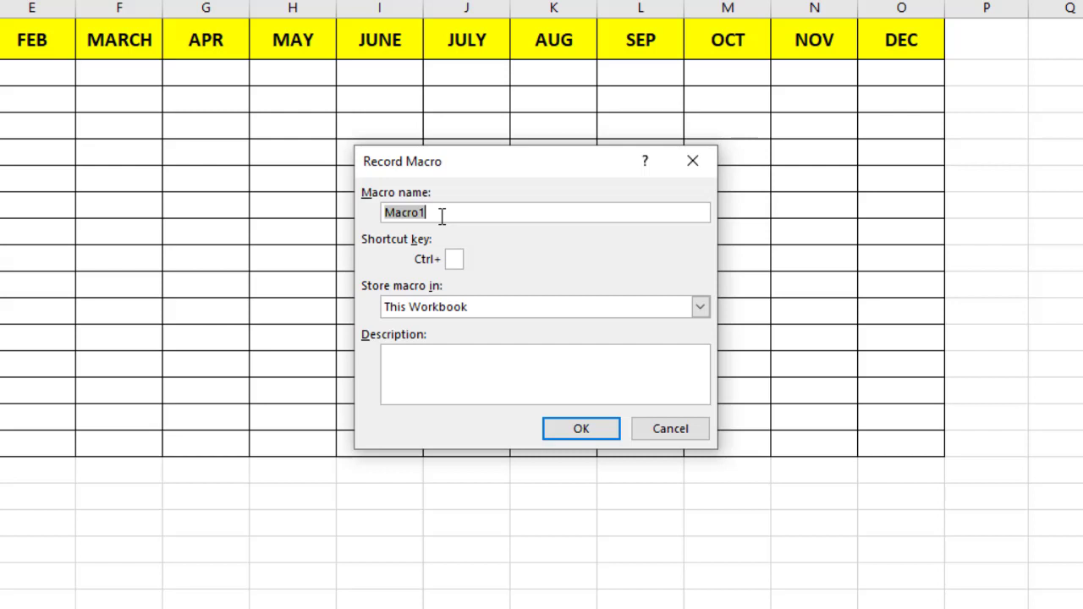
# Step: Record a macro named ADD with shortcut Ctrl+Shift+B, stored in This Workbook
pyautogui.write('ADD')
pyautogui.write('B')
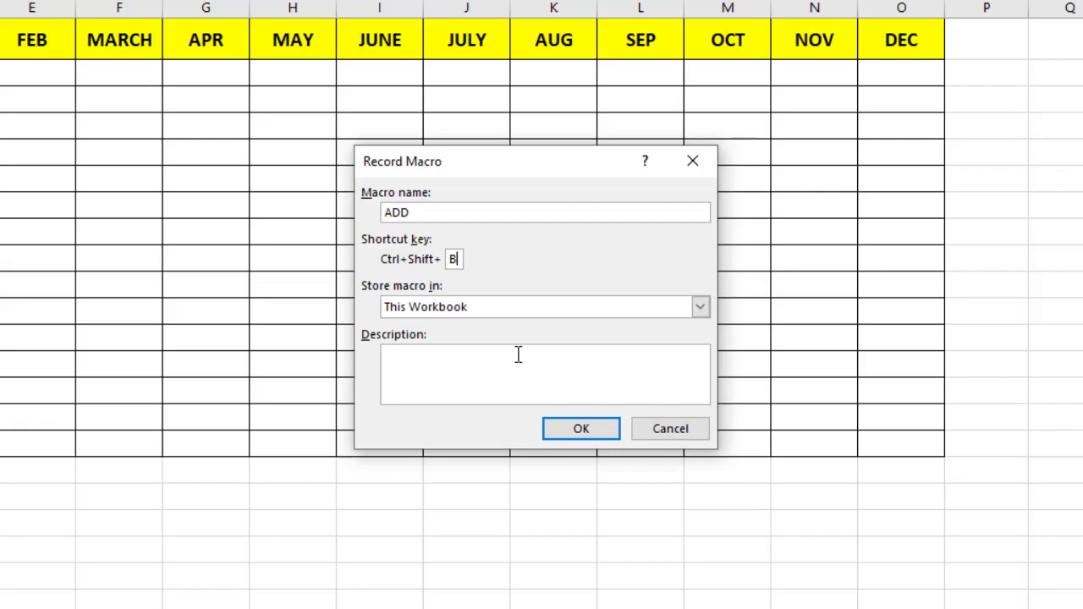
pyautogui.click(582, 432)
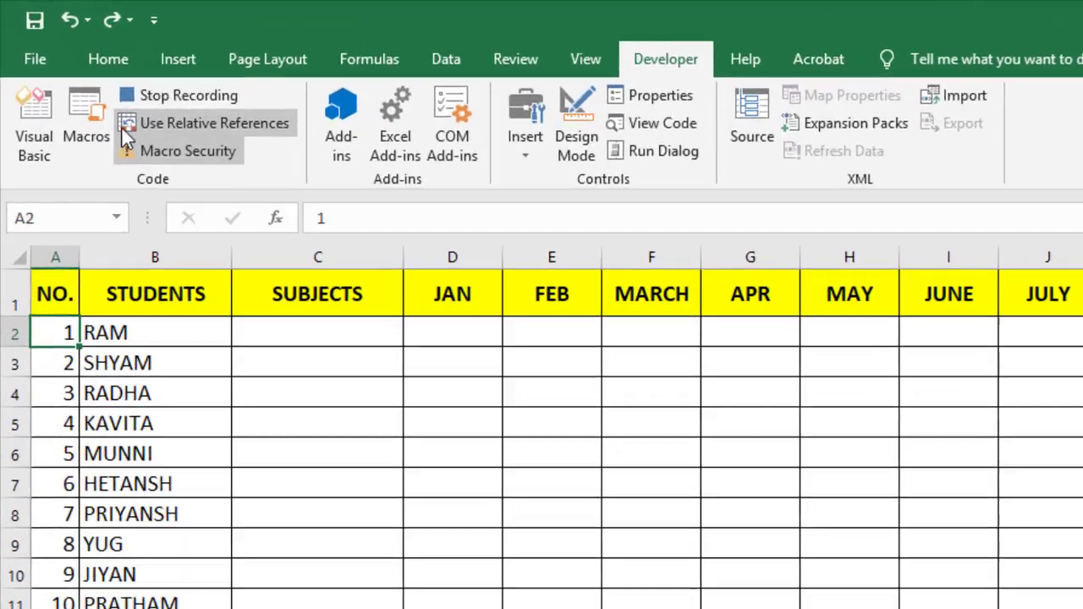
# Step: Insert six blank rows (3–8) below RAM, then select C2
pyautogui.click(123, 124)
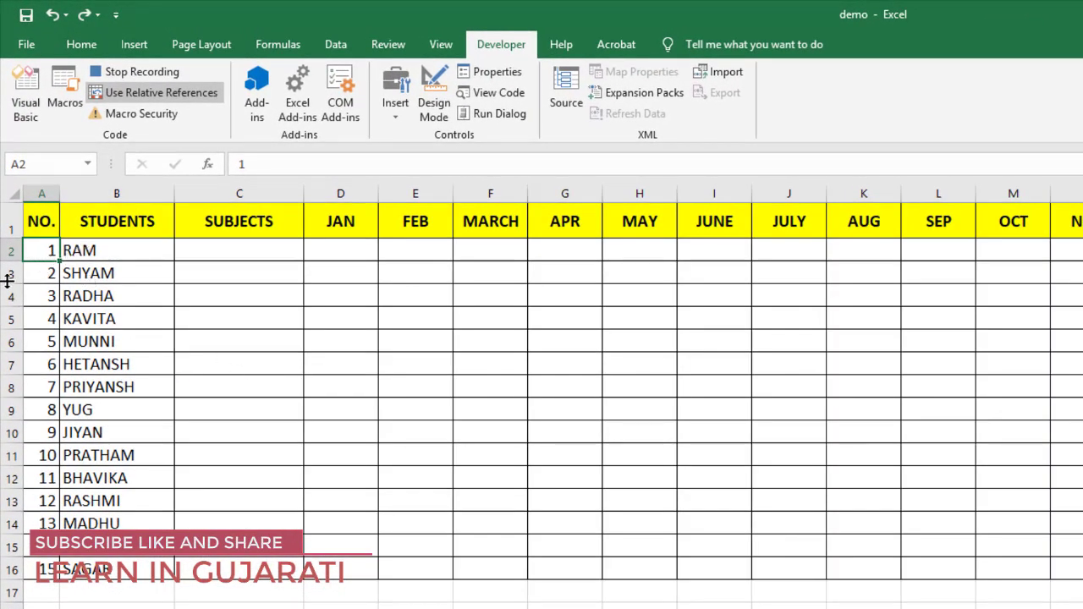
pyautogui.moveTo(9, 275); pyautogui.dragTo(16, 386)
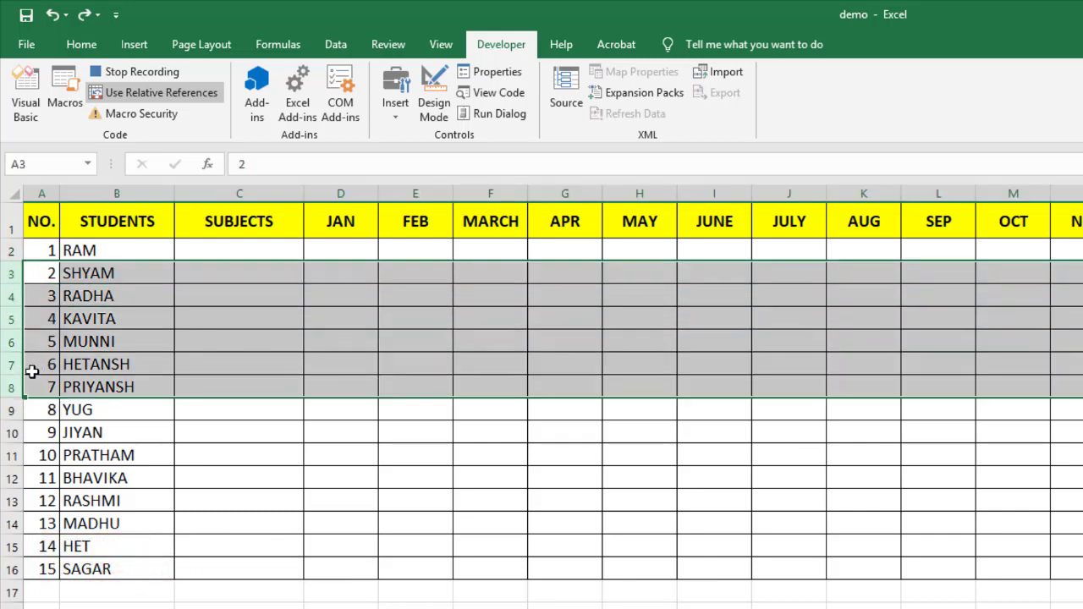
pyautogui.rightClick(5, 366)
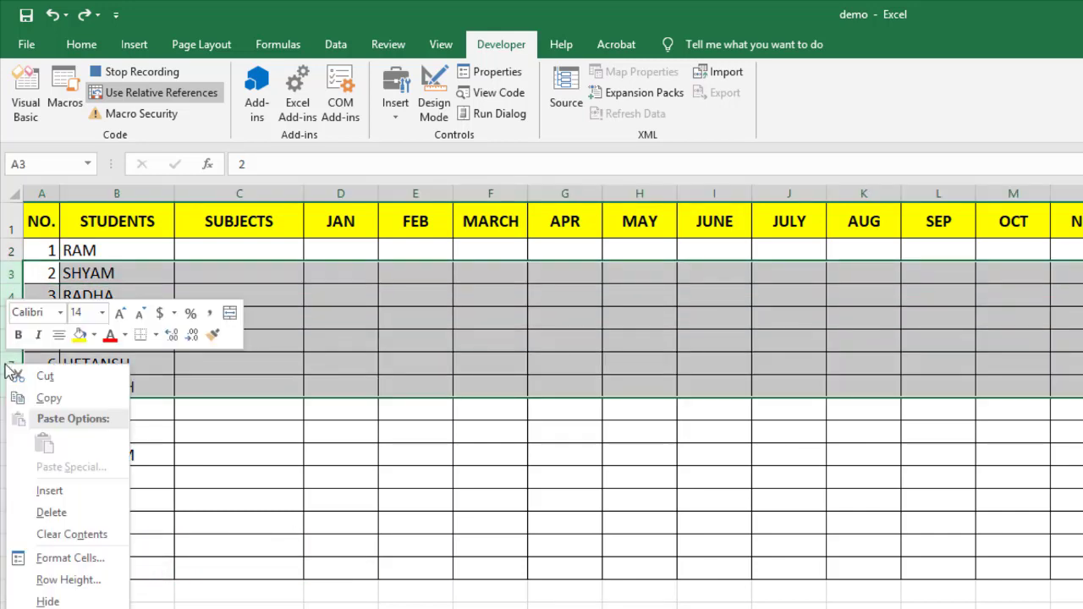
pyautogui.click(54, 491)
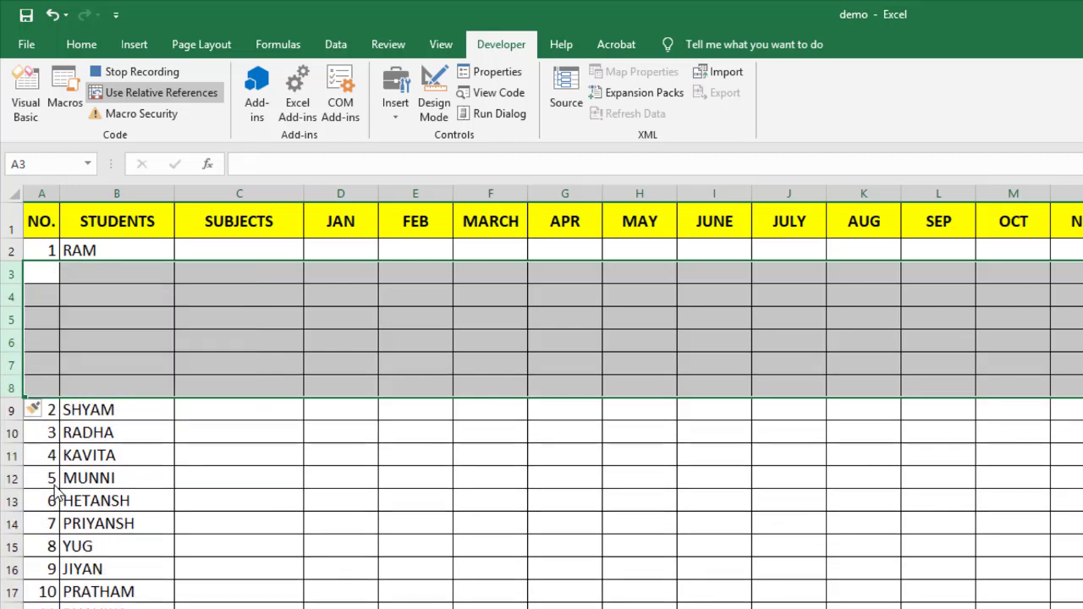
pyautogui.click(254, 252)
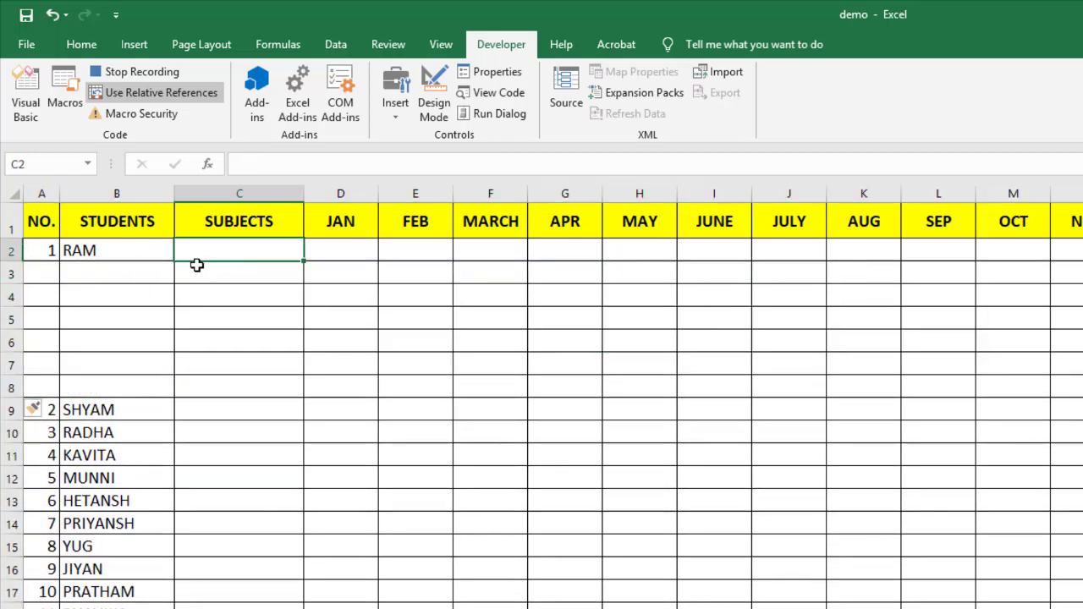
# Step: List subjects ENG, GUJ, SS and MATHS down RAM's SUBJECTS column
pyautogui.write('EN')
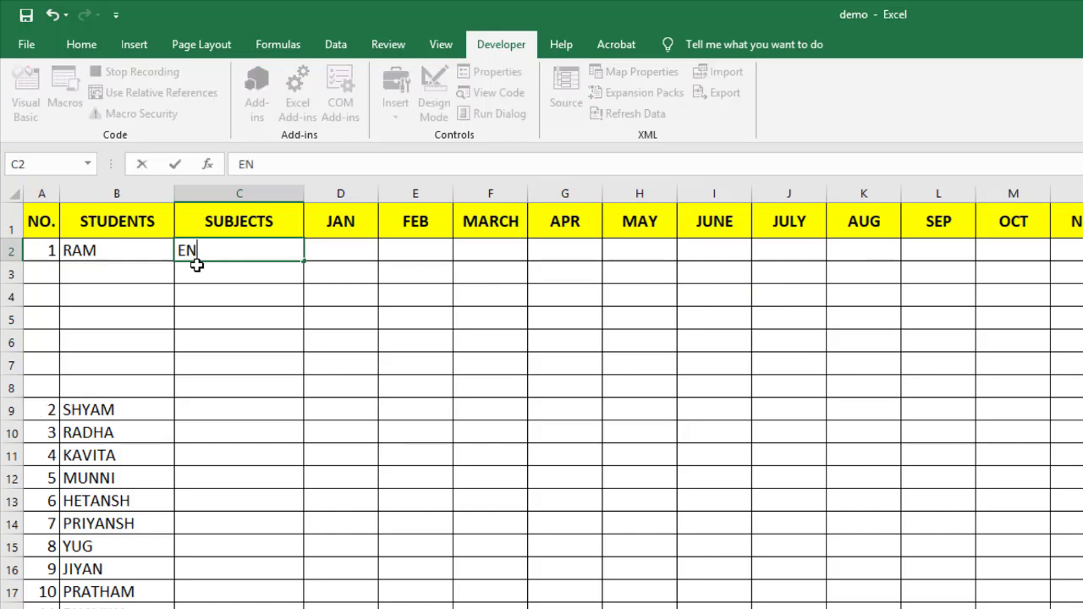
pyautogui.write('G')
pyautogui.press('Return')
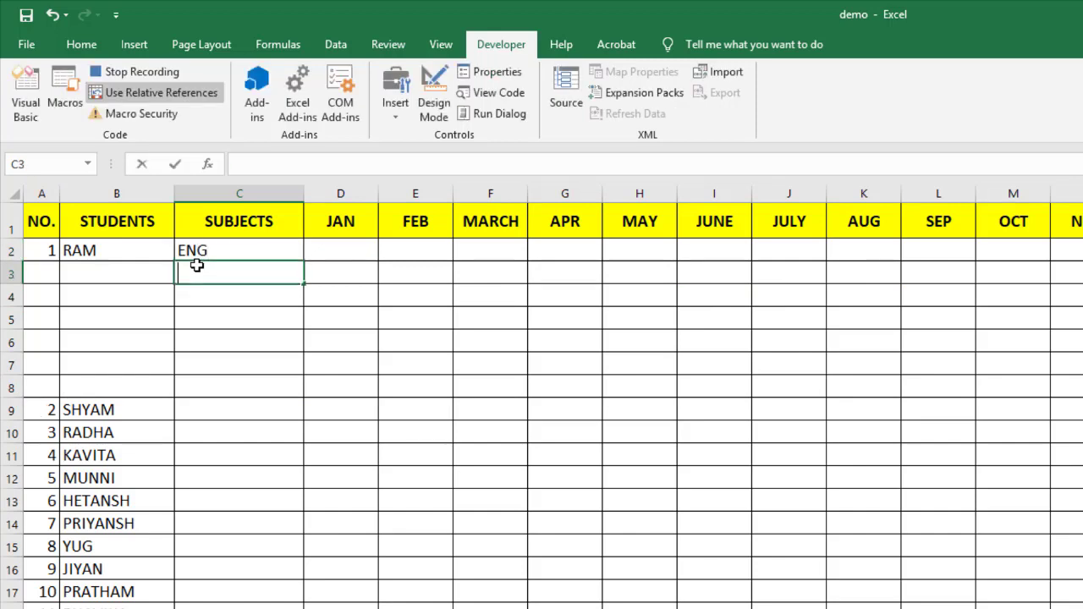
pyautogui.write('GUJ')
pyautogui.press('Return')
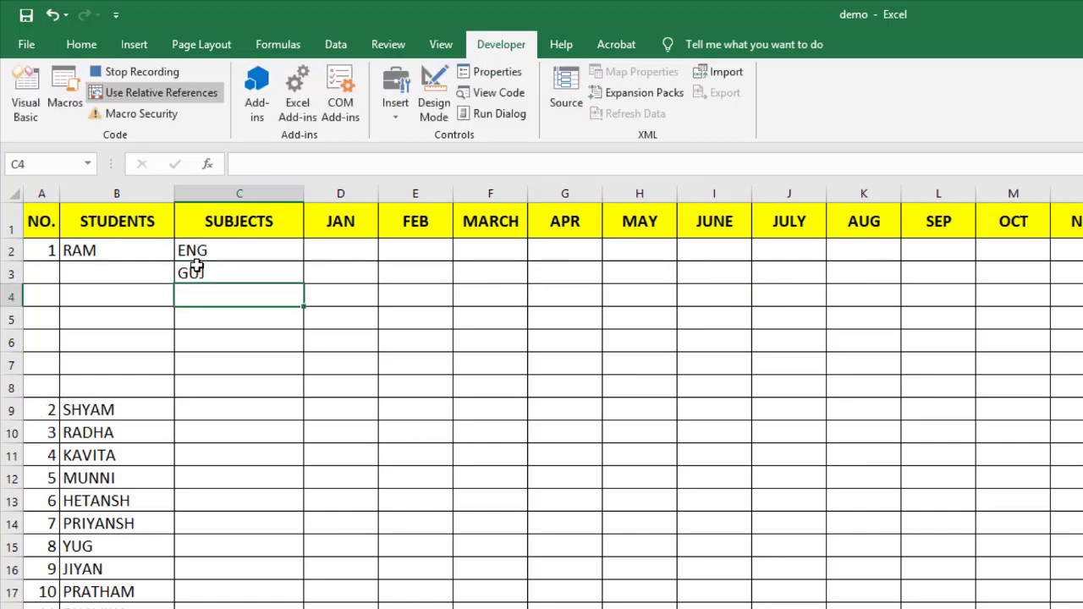
pyautogui.write('SS')
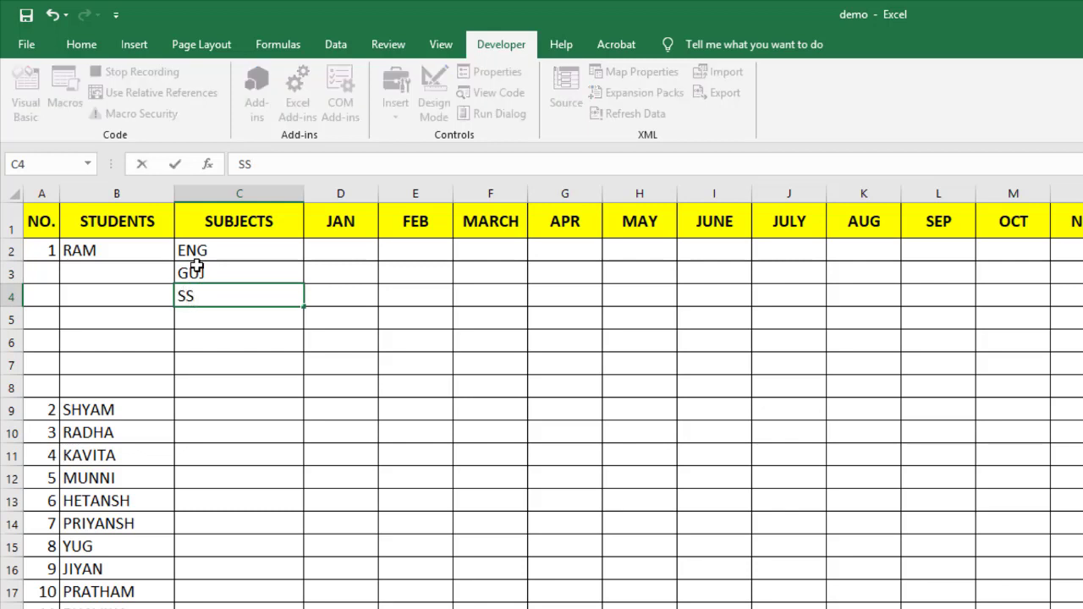
pyautogui.press('Return')
pyautogui.write('MATH')
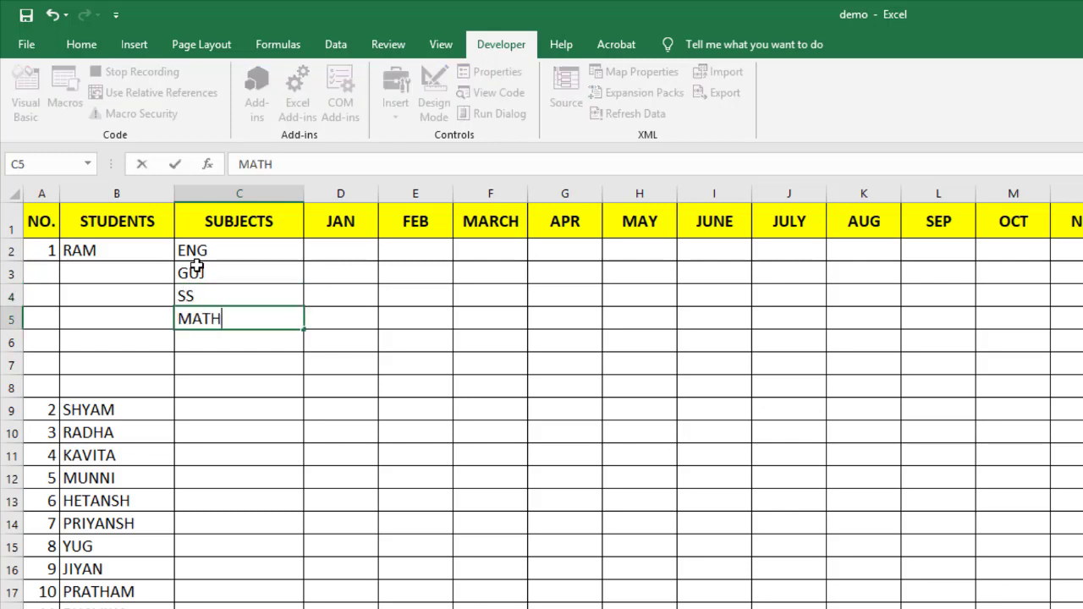
pyautogui.write('S')
pyautogui.press('Return')
# Step: Add SCINCE, SANS and TOTAL below them, with TOTAL in C8, then select D8
pyautogui.write('SCI')
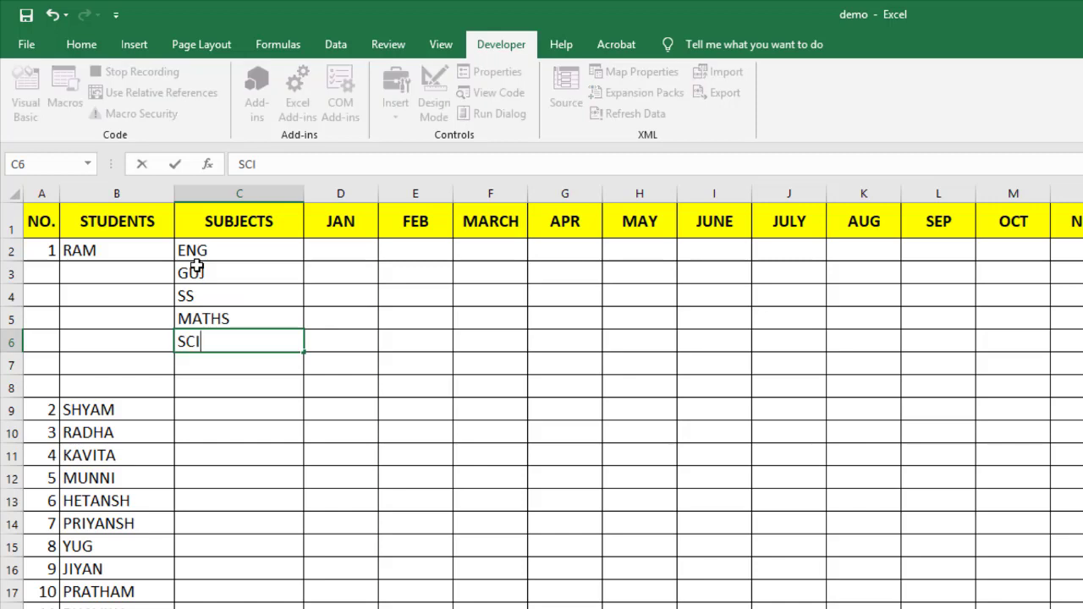
pyautogui.write('NCE')
pyautogui.press('Return')
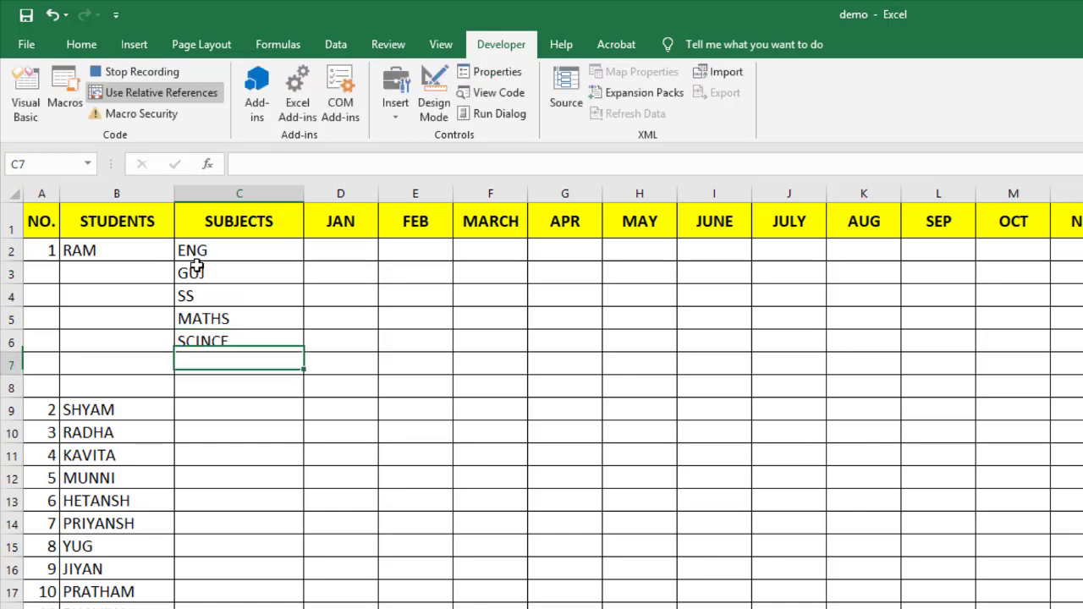
pyautogui.write('SA')
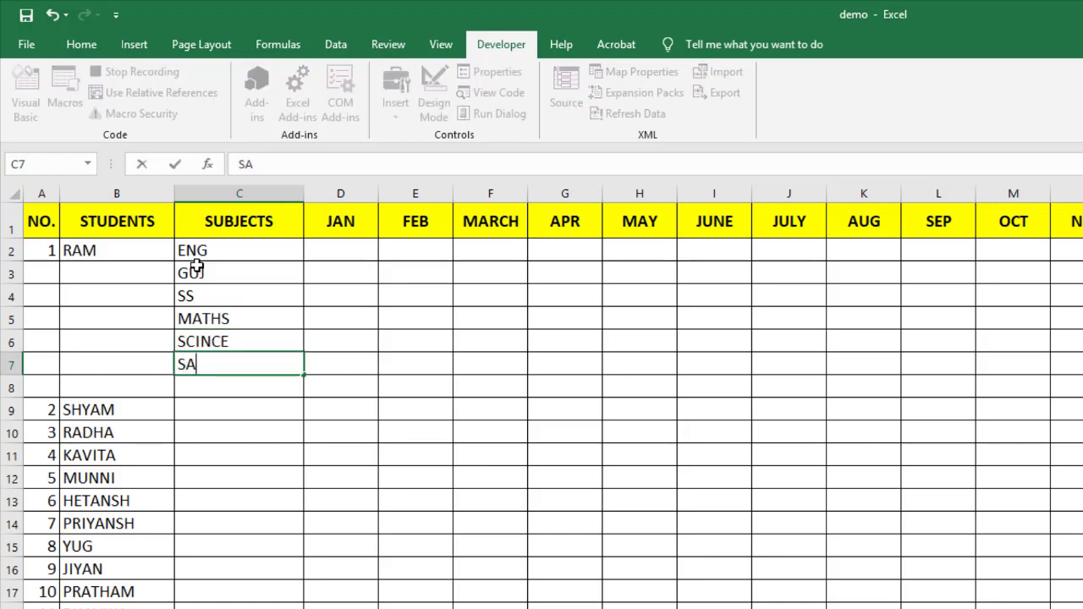
pyautogui.write('NS')
pyautogui.press('Return')
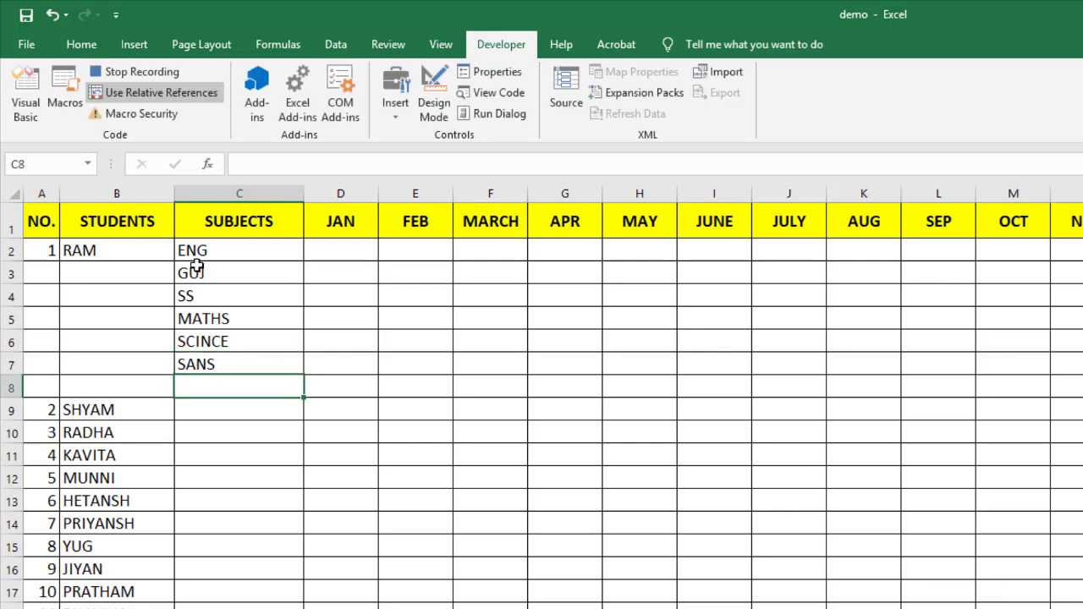
pyautogui.write('TOTAL')
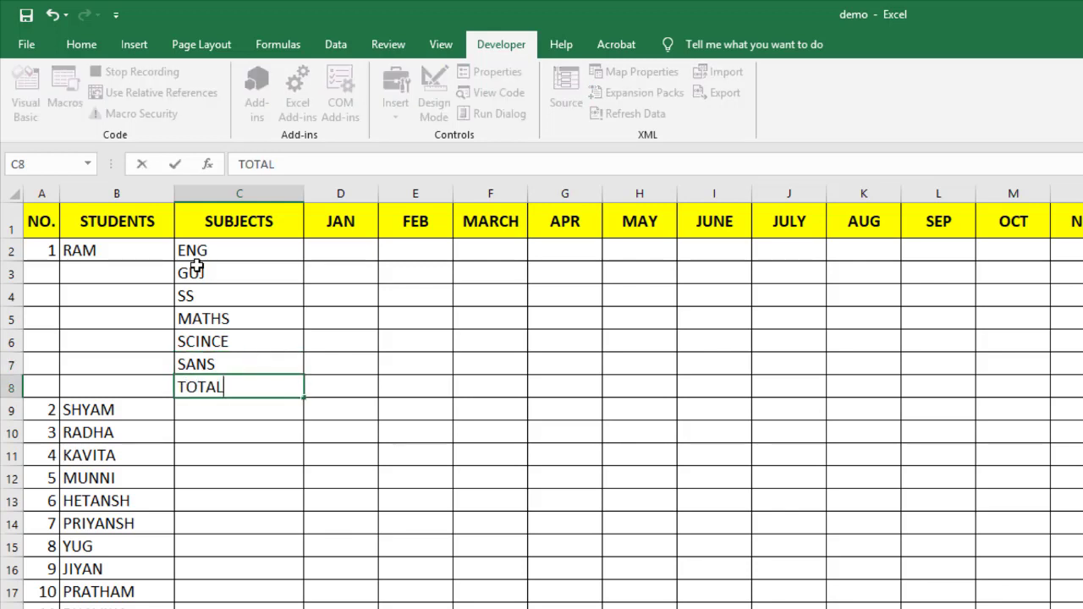
pyautogui.press('Return')
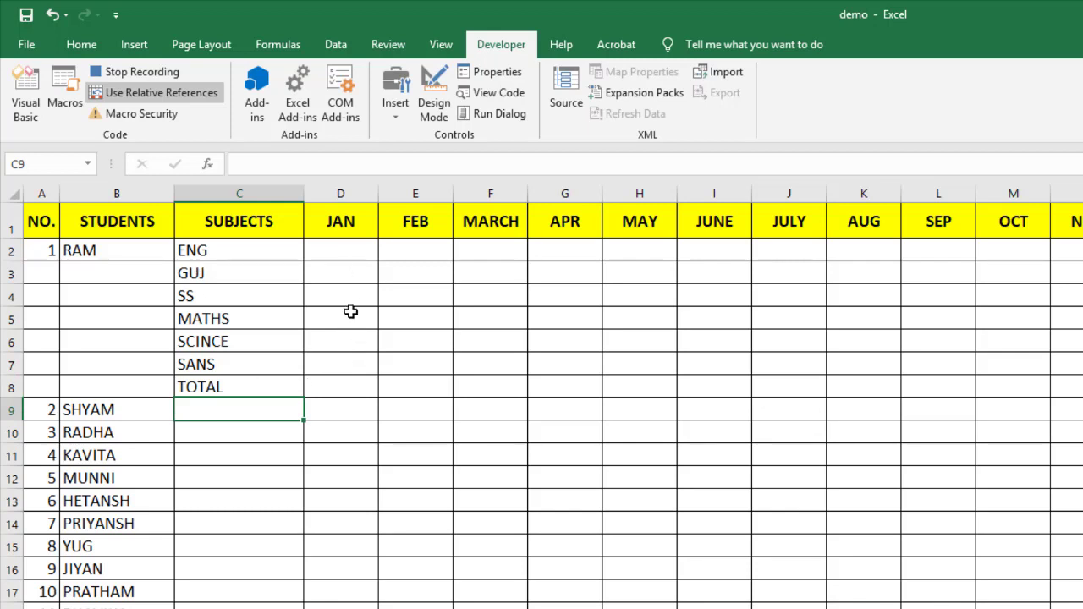
pyautogui.click(335, 387)
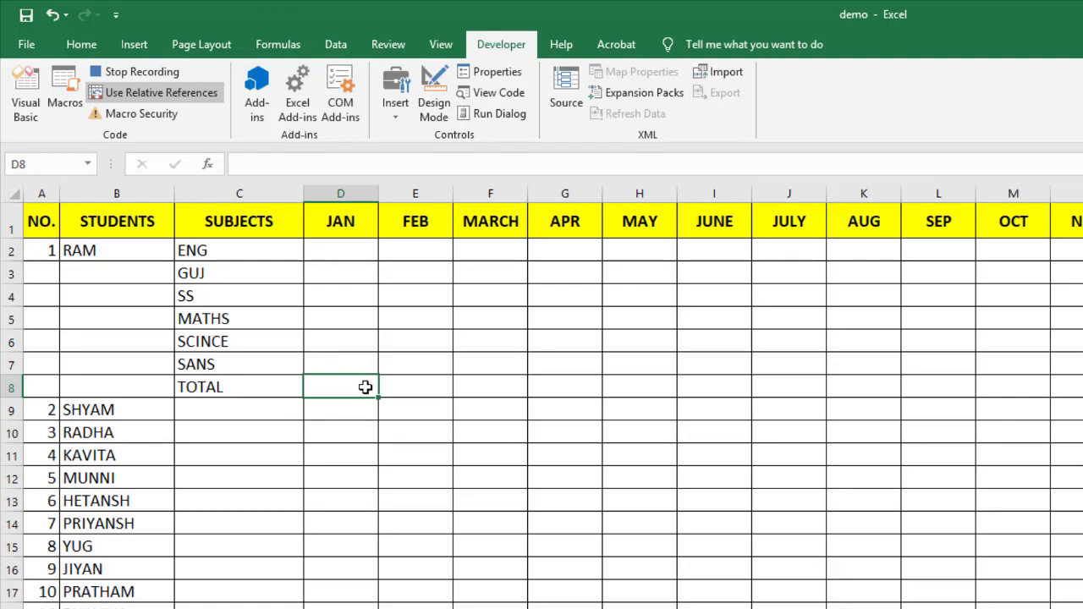
pyautogui.click(82, 44)
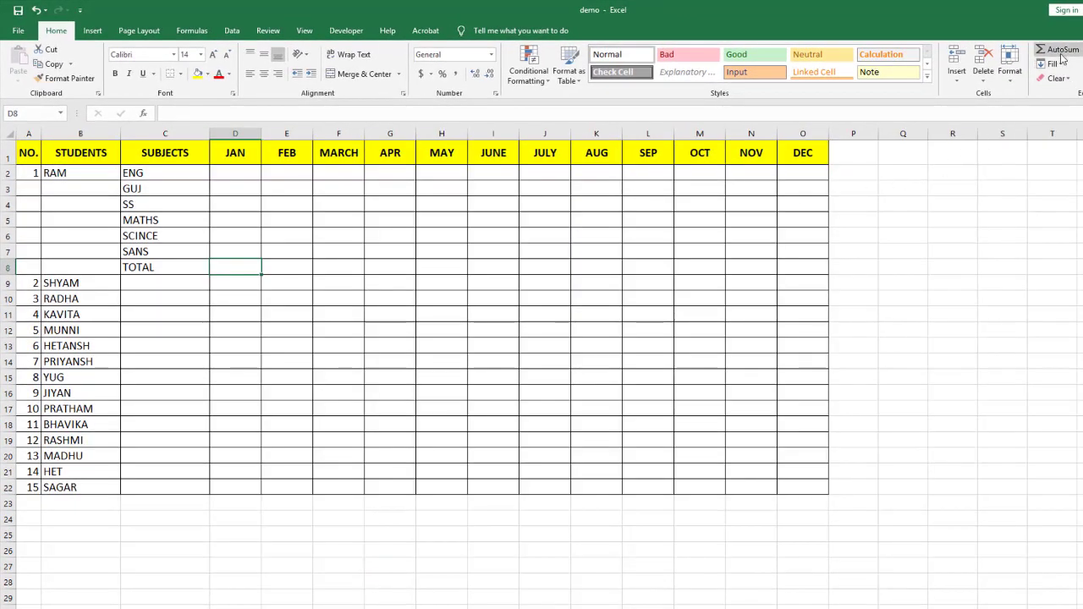
# Step: Enter =SUM(D2:D7) in D8 with AutoSum as RAM's JAN total
pyautogui.click(1061, 51)
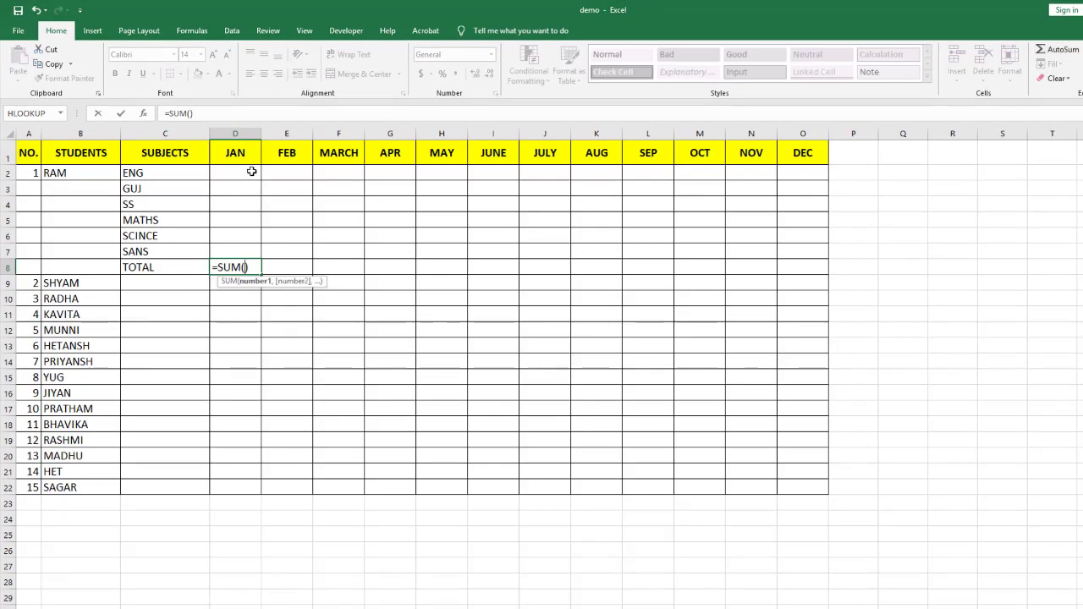
pyautogui.moveTo(252, 173); pyautogui.dragTo(248, 248)
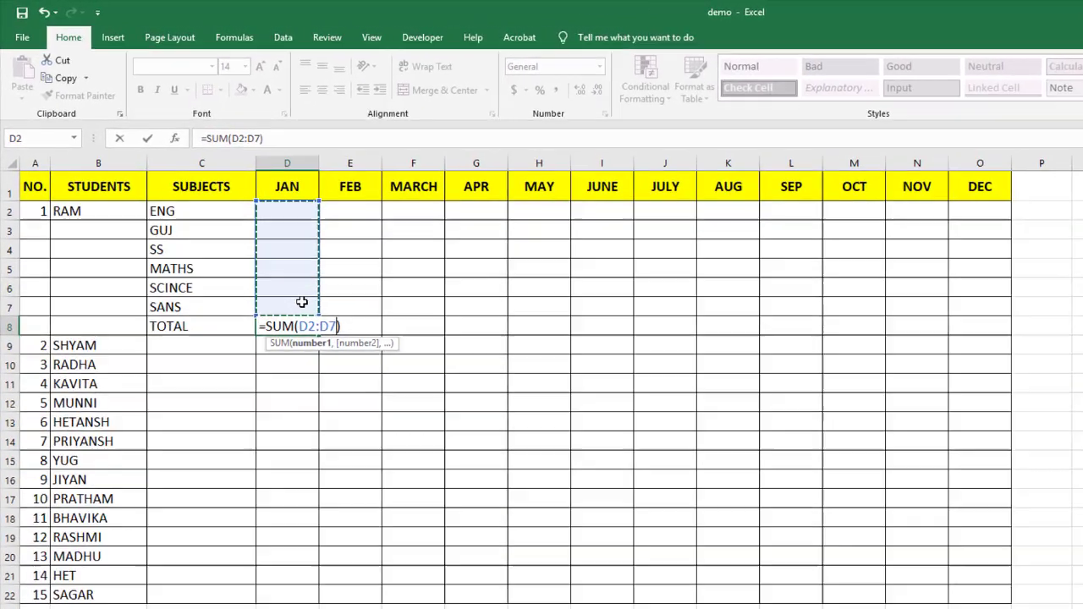
pyautogui.press('Return')
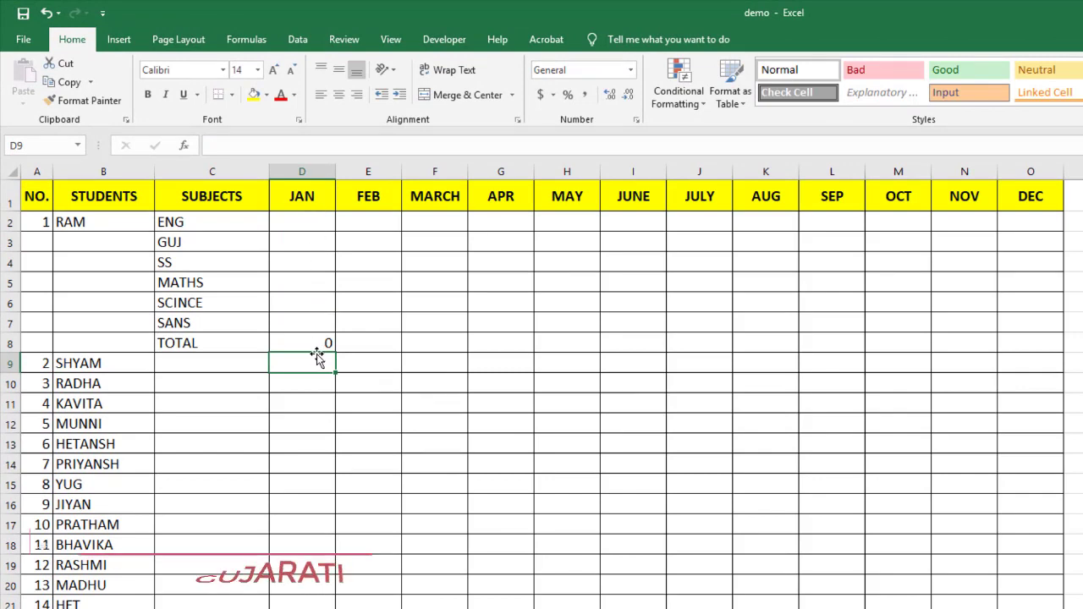
pyautogui.click(314, 343)
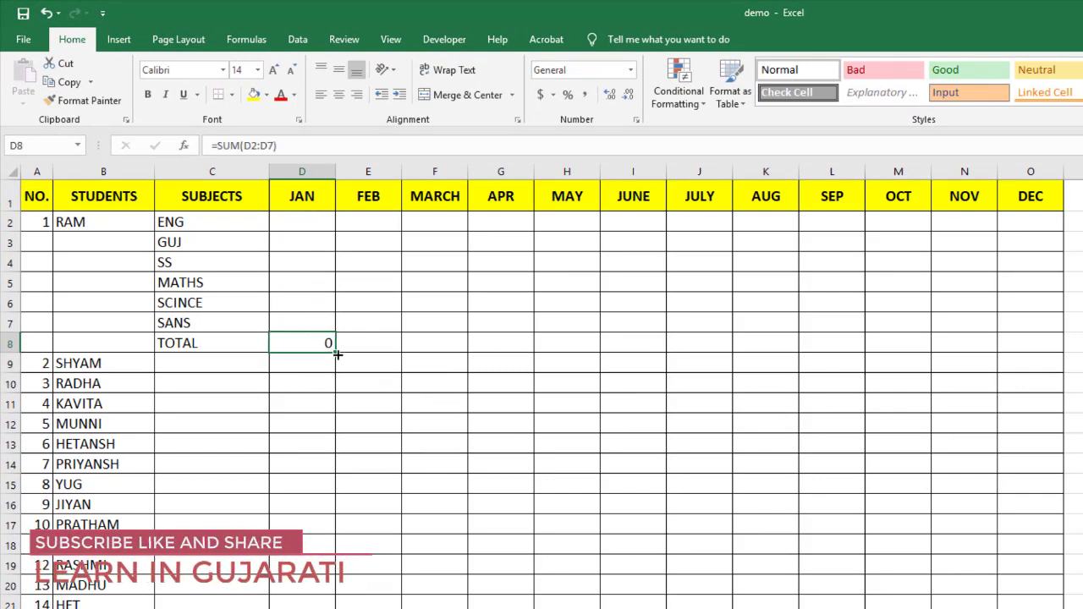
# Step: Fill the sum formula across to DEC (O8) and make C8:O8 bold
pyautogui.moveTo(335, 356); pyautogui.dragTo(1038, 365)
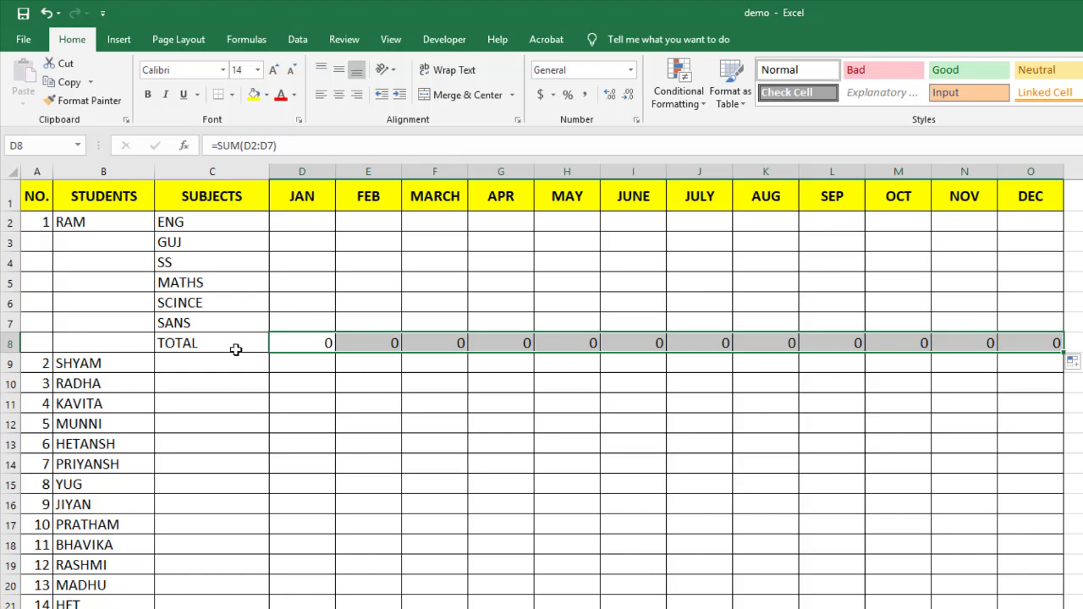
pyautogui.moveTo(222, 342); pyautogui.dragTo(1035, 342)
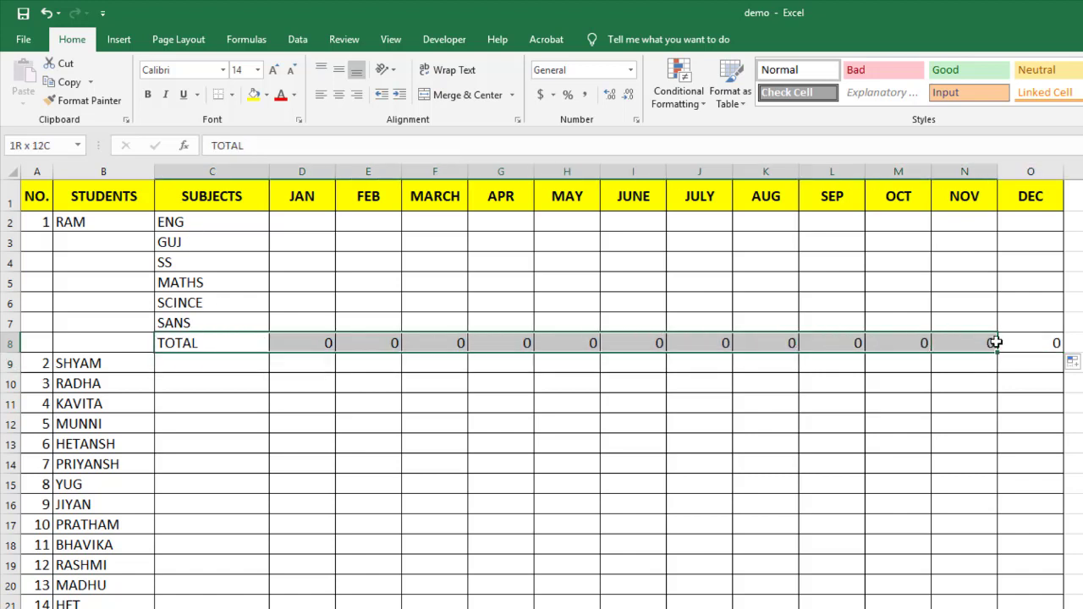
pyautogui.click(147, 95)
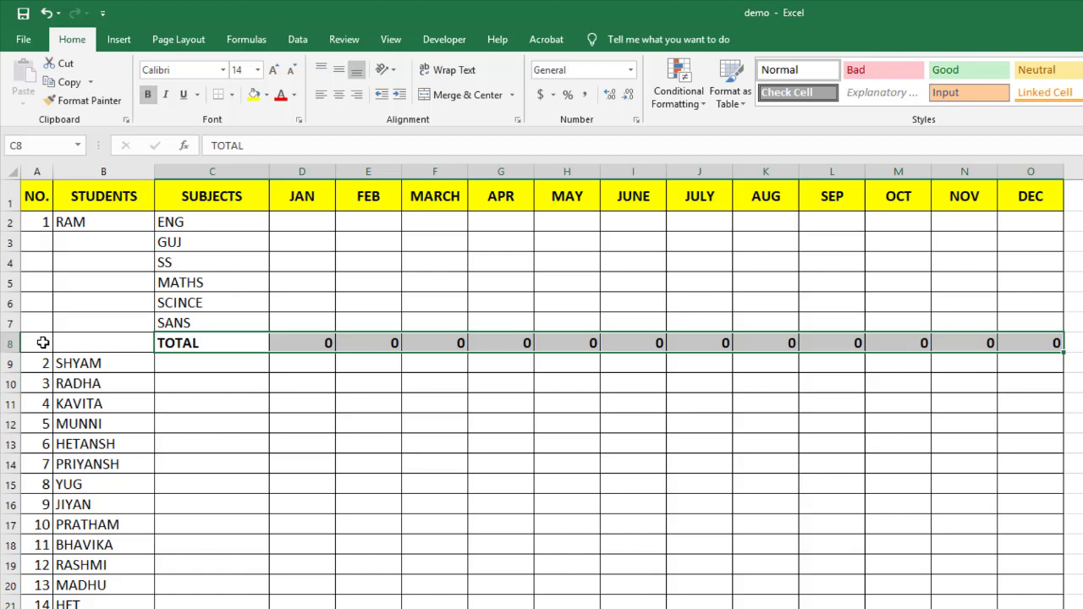
# Step: Fill the TOTAL row A8:O8 orange, then select O8
pyautogui.moveTo(42, 342); pyautogui.dragTo(1023, 341)
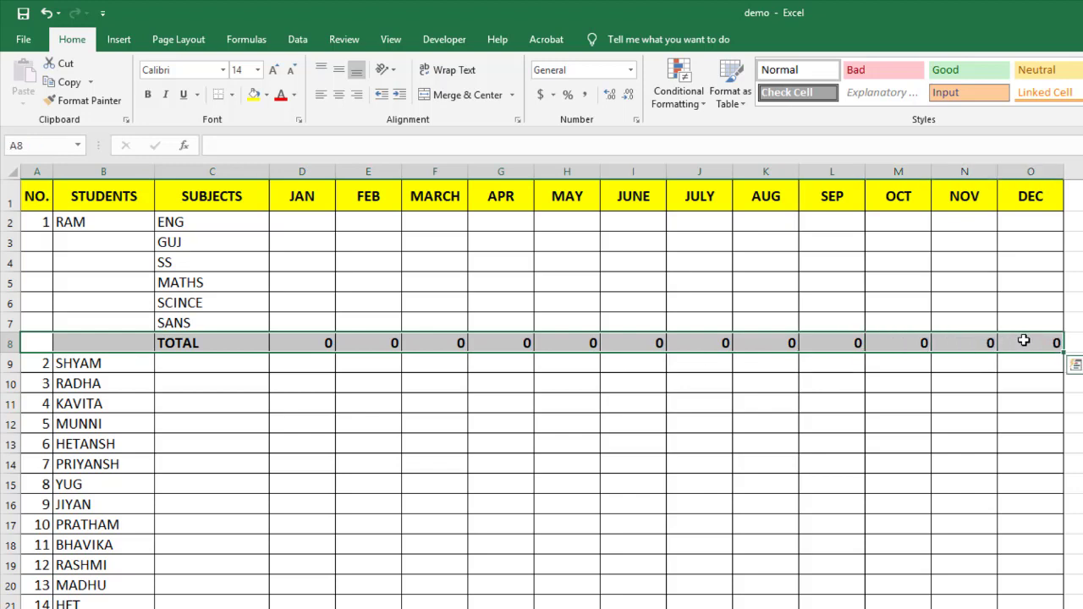
pyautogui.click(267, 96)
pyautogui.click(281, 221)
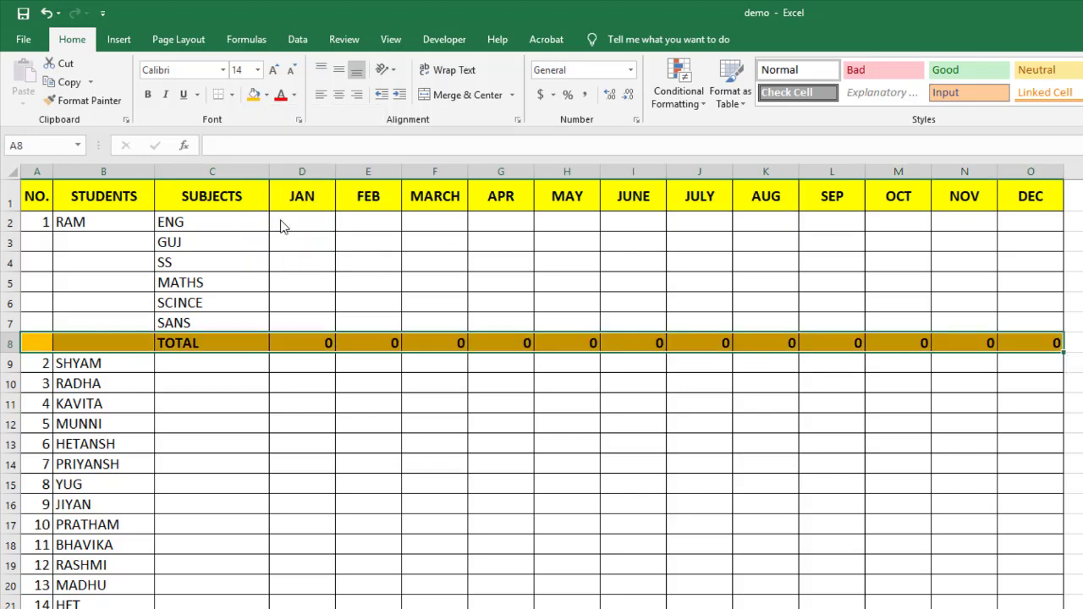
pyautogui.click(385, 396)
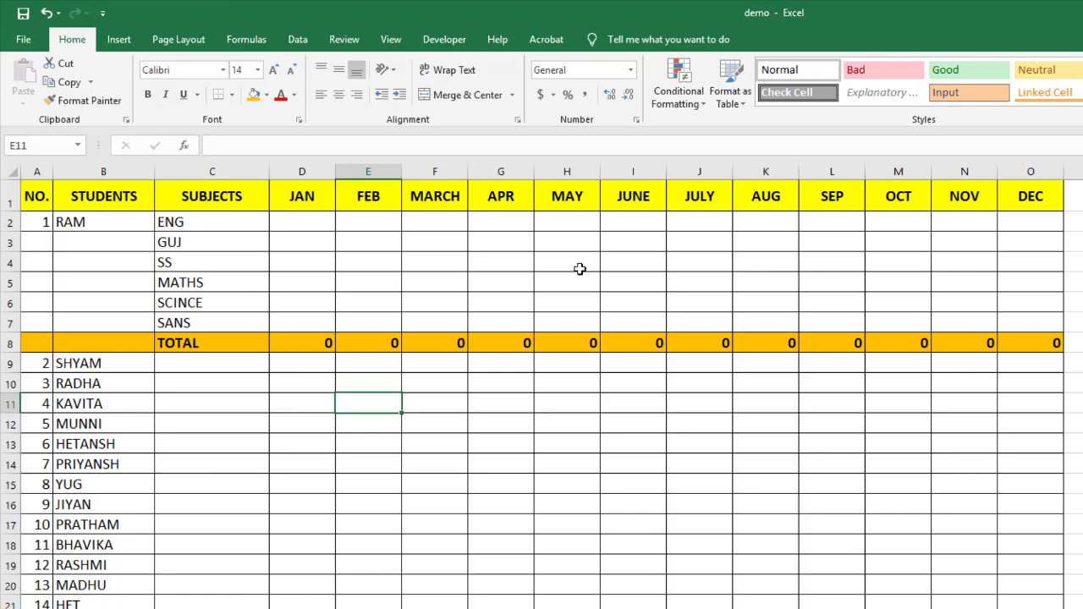
pyautogui.click(1046, 342)
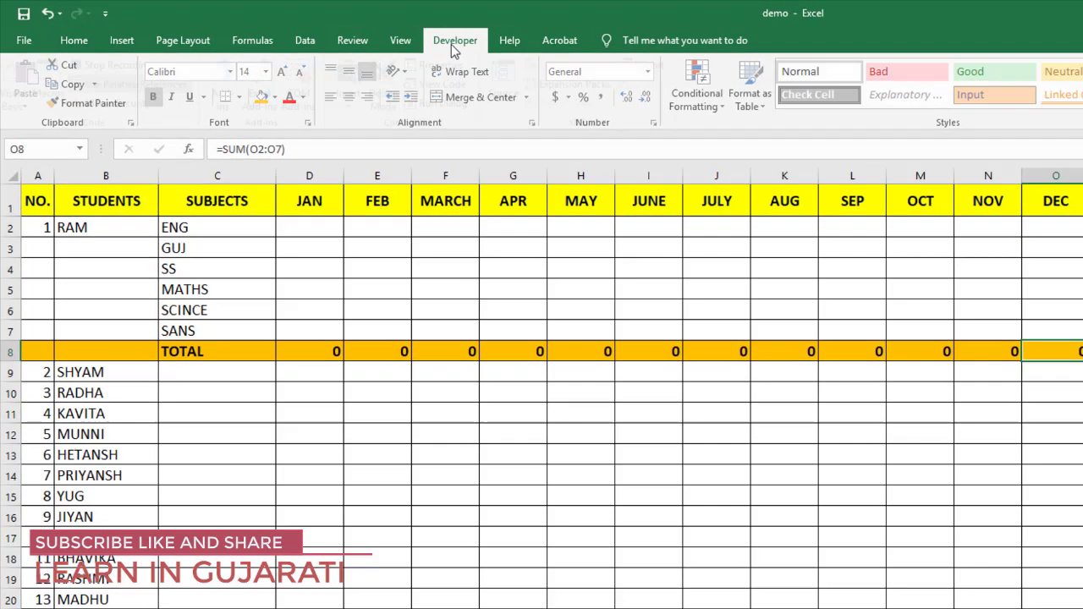
# Step: Stop recording the ADD macro from the Developer tab
pyautogui.click(446, 40)
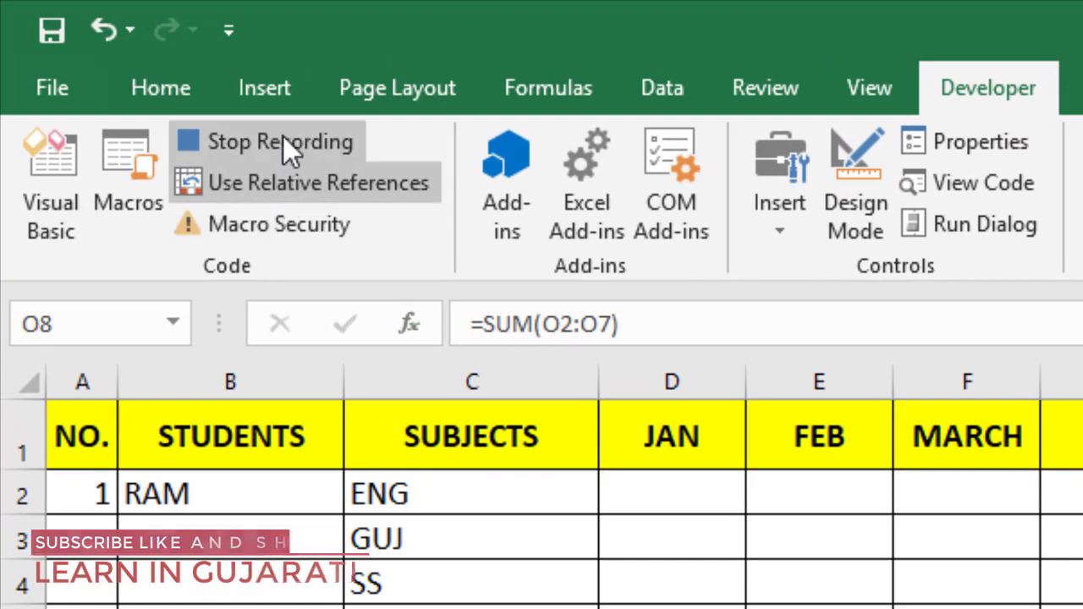
pyautogui.click(283, 142)
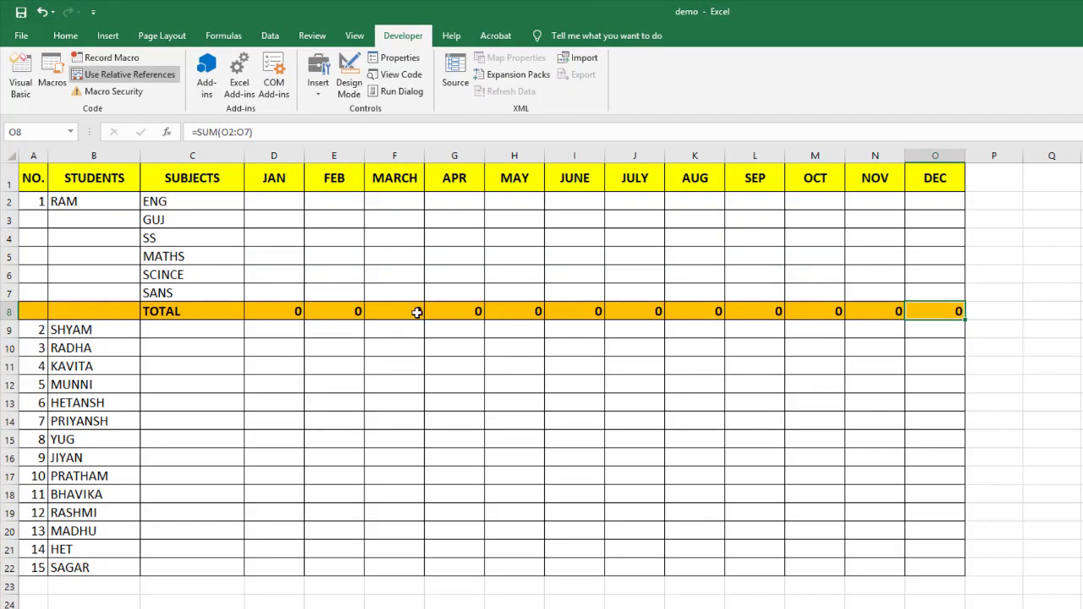
# Step: Run the macro from A9 with Ctrl+Shift+B for SHYAM, then select A16 and open the Macro list
pyautogui.click(33, 330)
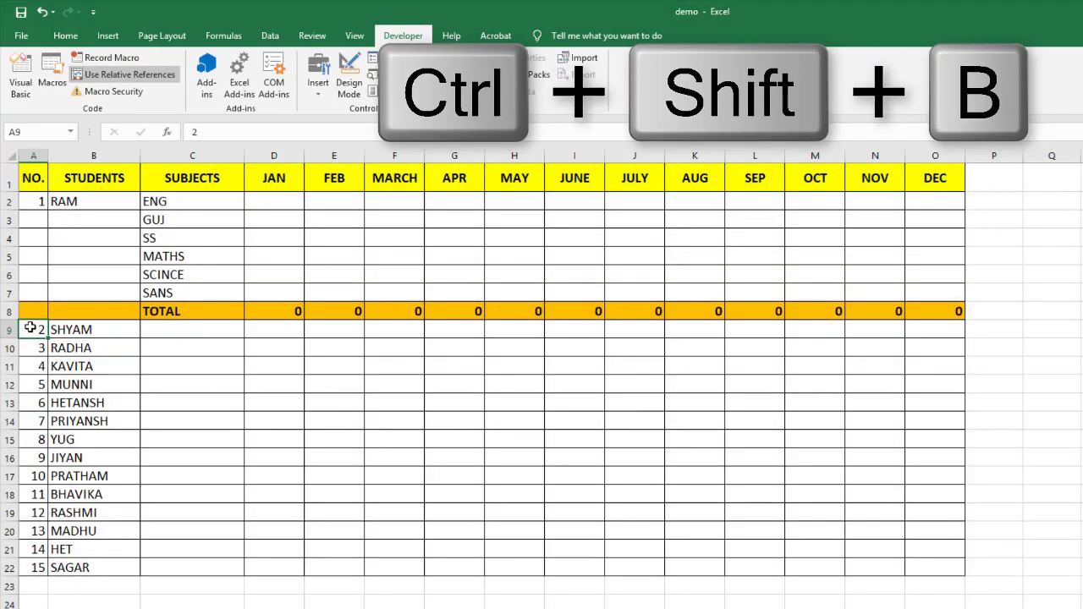
pyautogui.hotkey('ctrl', 'shift', 'b')
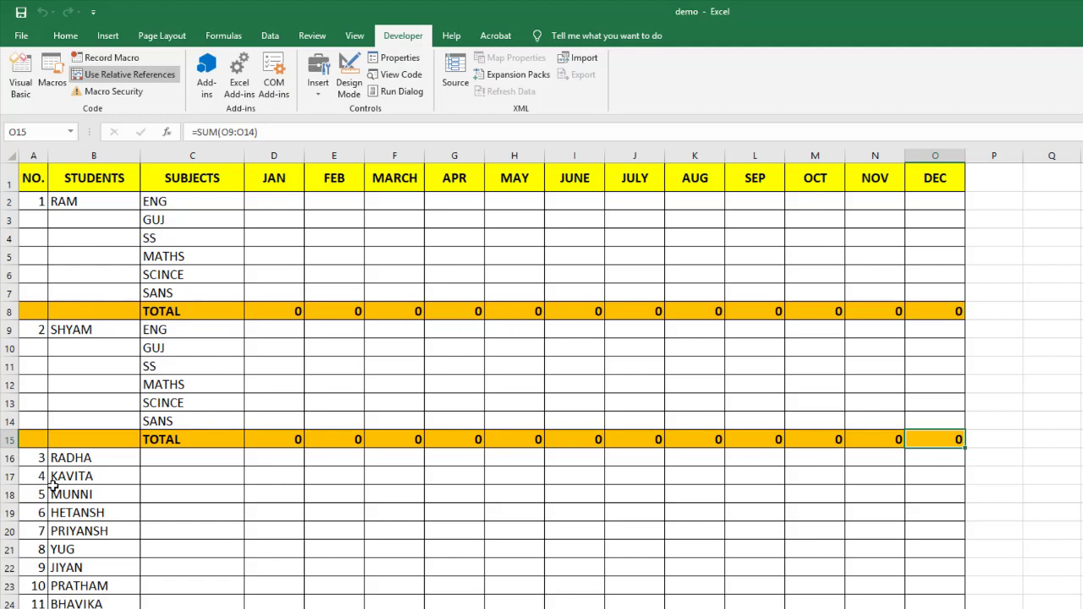
pyautogui.click(38, 458)
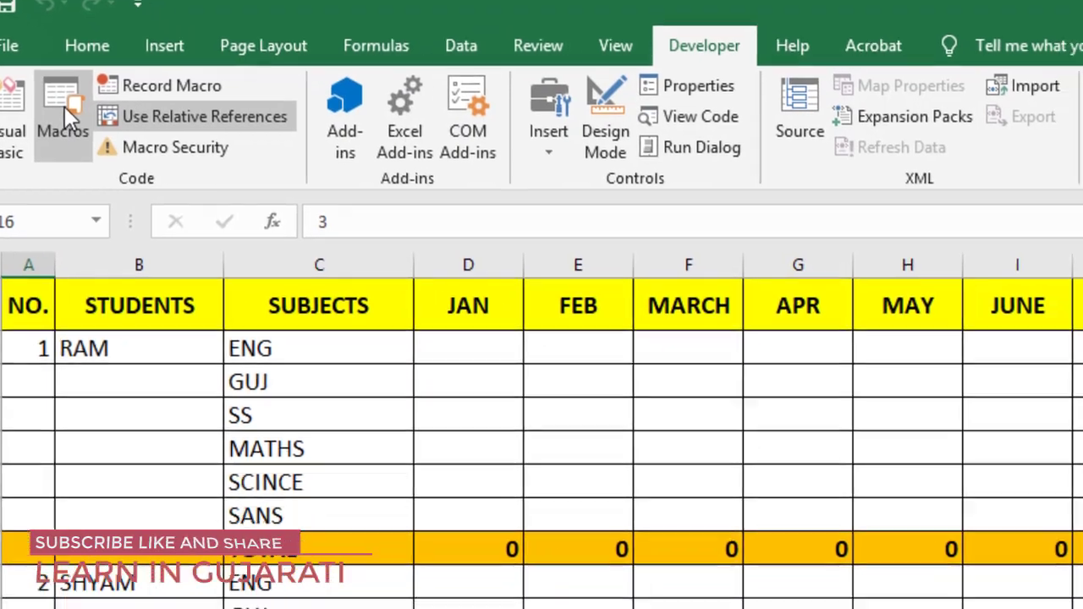
pyautogui.click(95, 127)
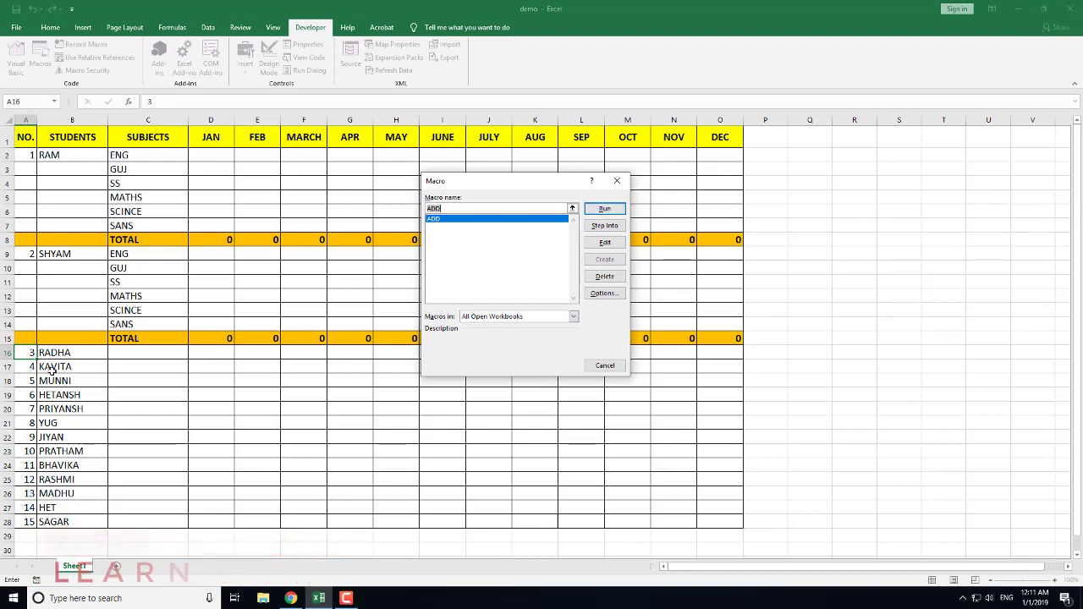
# Step: Run ADD for RADHA (A16) and KAVITA (A23), then check their new TOTAL rows 22 and 29
pyautogui.click(604, 209)
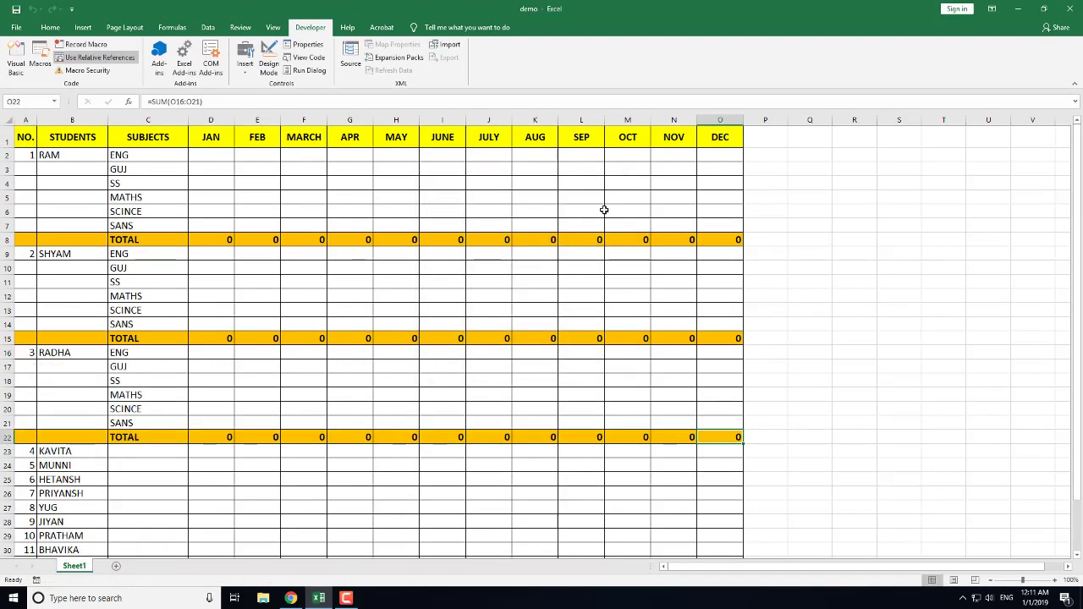
pyautogui.scroll(-2, 345, 361)
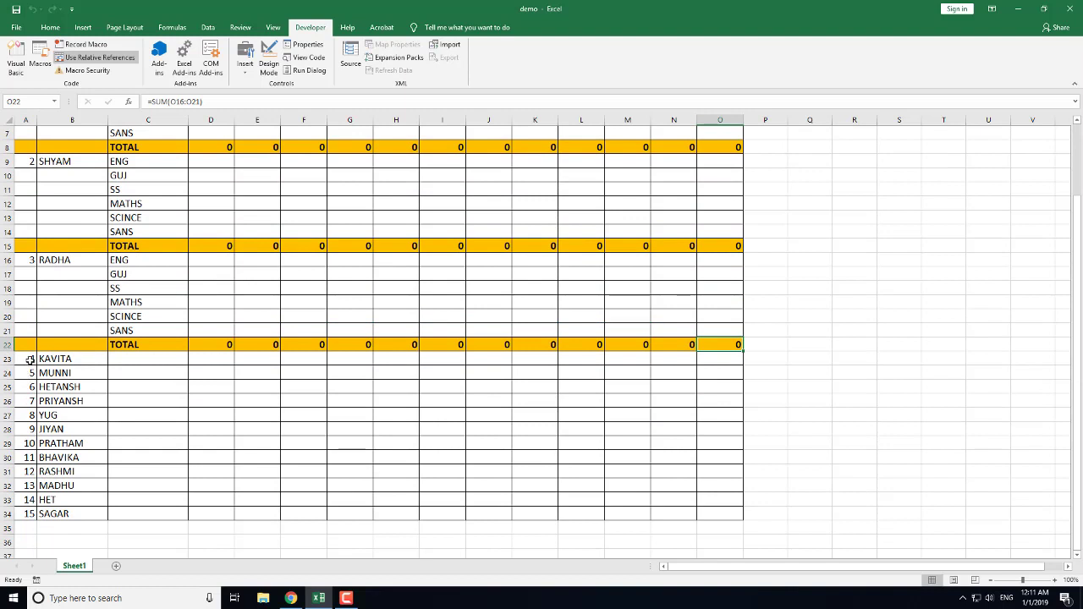
pyautogui.click(29, 359)
pyautogui.click(40, 63)
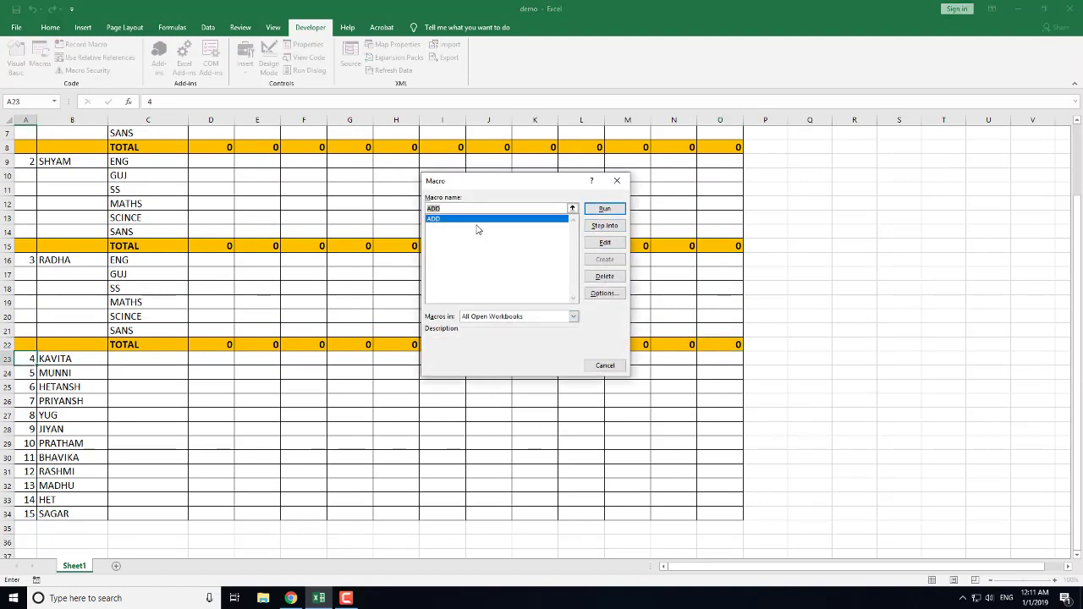
pyautogui.click(605, 209)
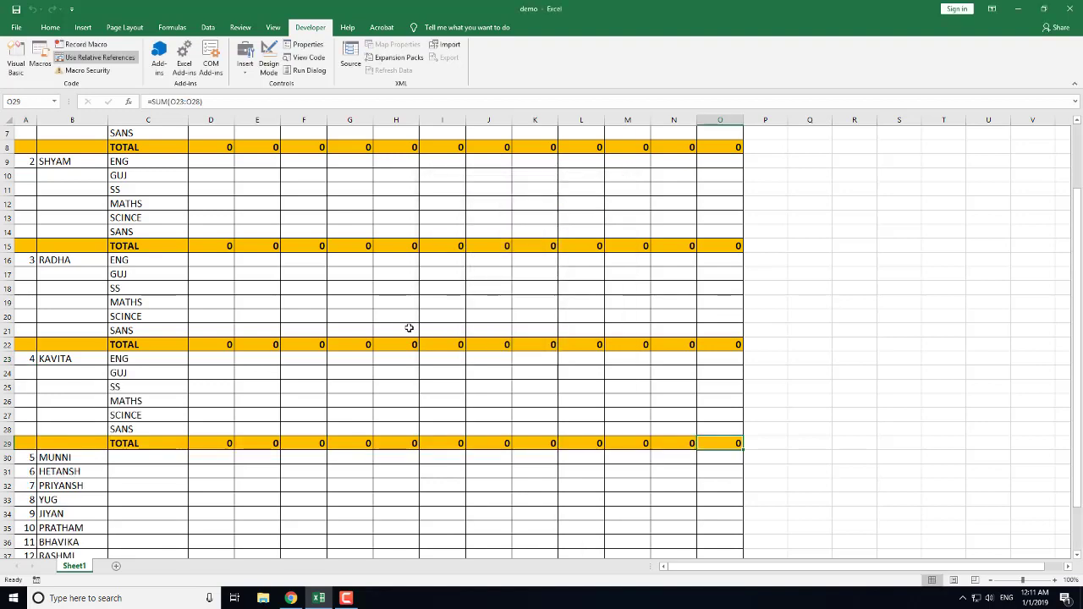
pyautogui.scroll(2, 190, 326)
pyautogui.scroll(1, 191, 273)
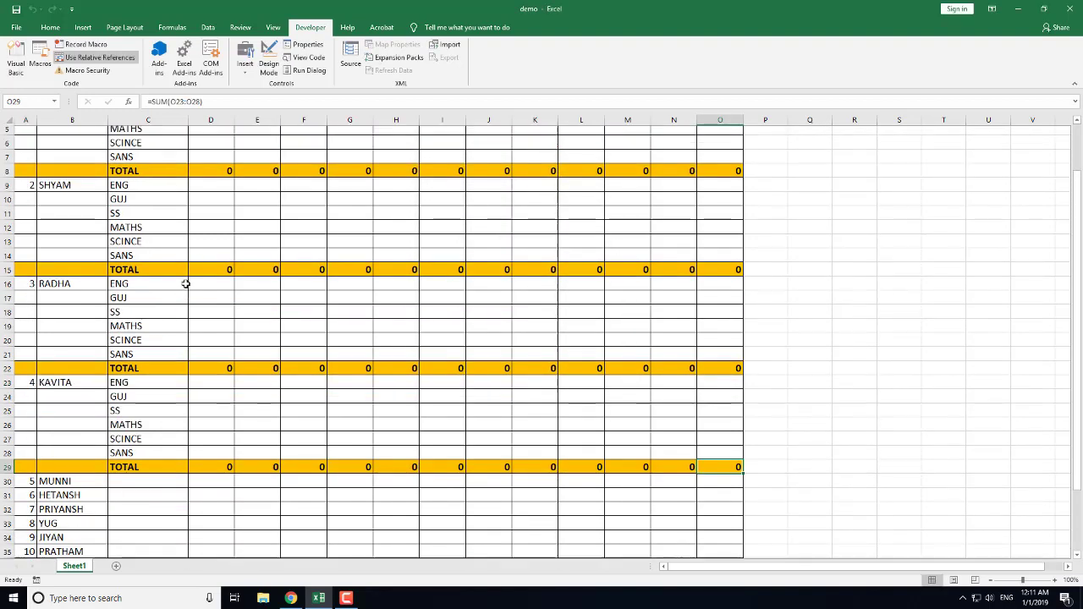
pyautogui.scroll(1, 186, 283)
pyautogui.scroll(-1, 188, 319)
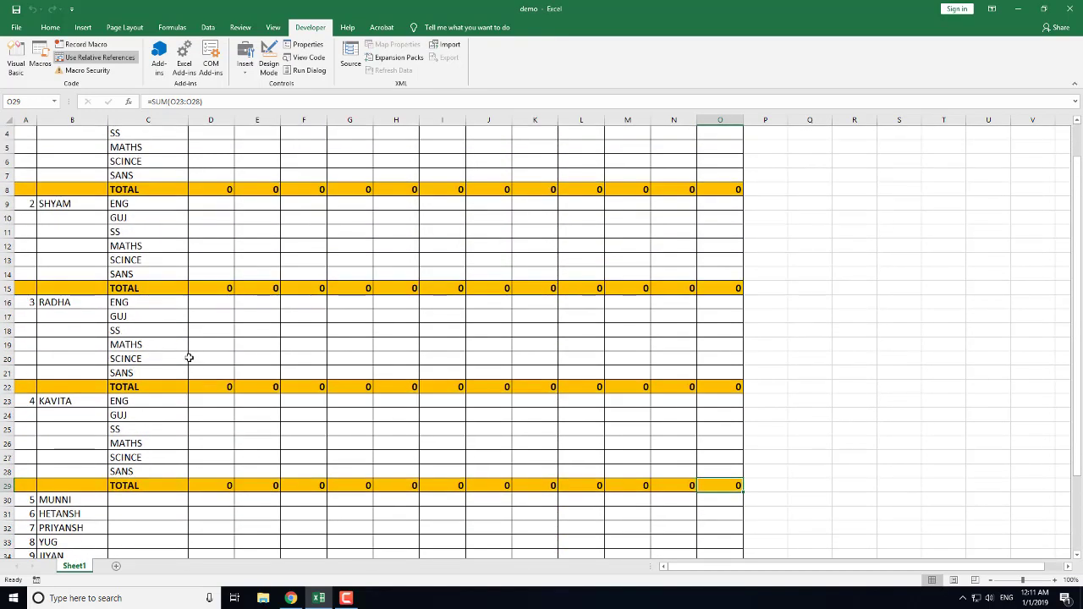
pyautogui.scroll(1, 190, 358)
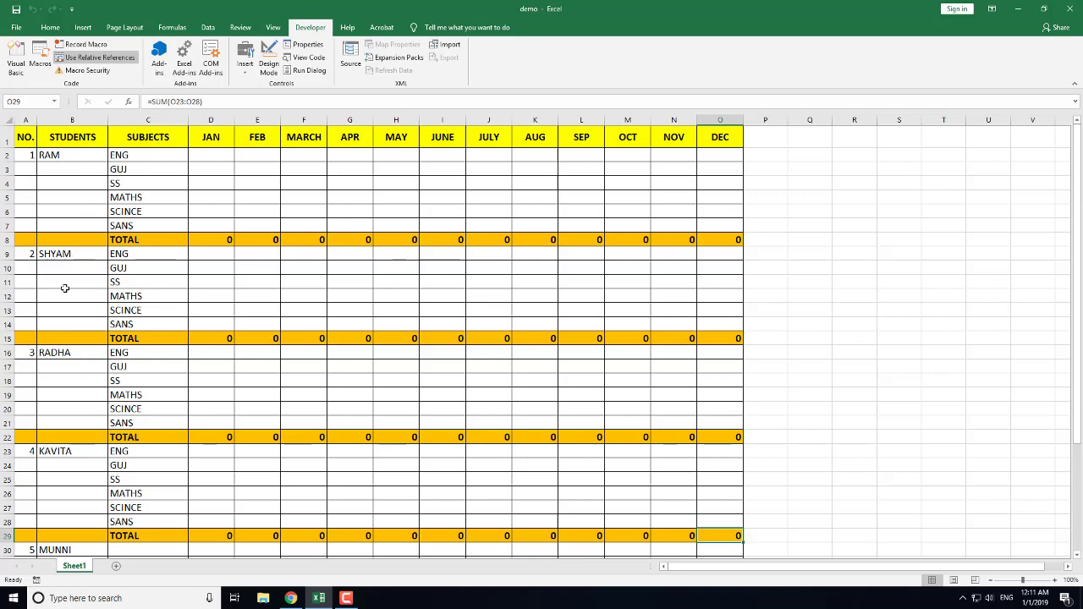
pyautogui.scroll(-2, 124, 306)
pyautogui.scroll(-2, 121, 329)
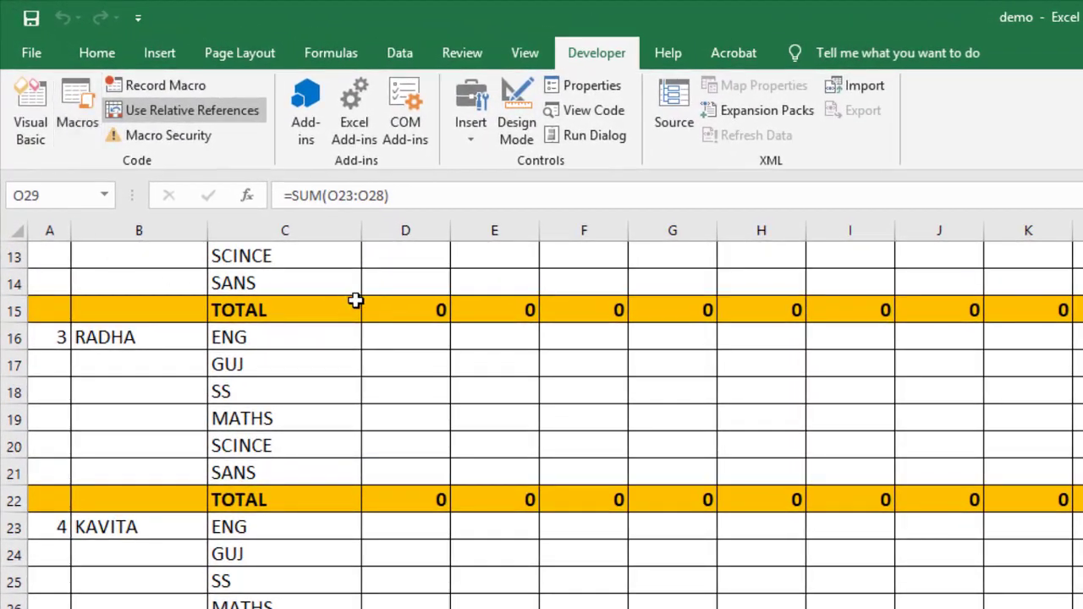
# Step: Draw a Form Controls push button to the right of the marks table
pyautogui.click(471, 146)
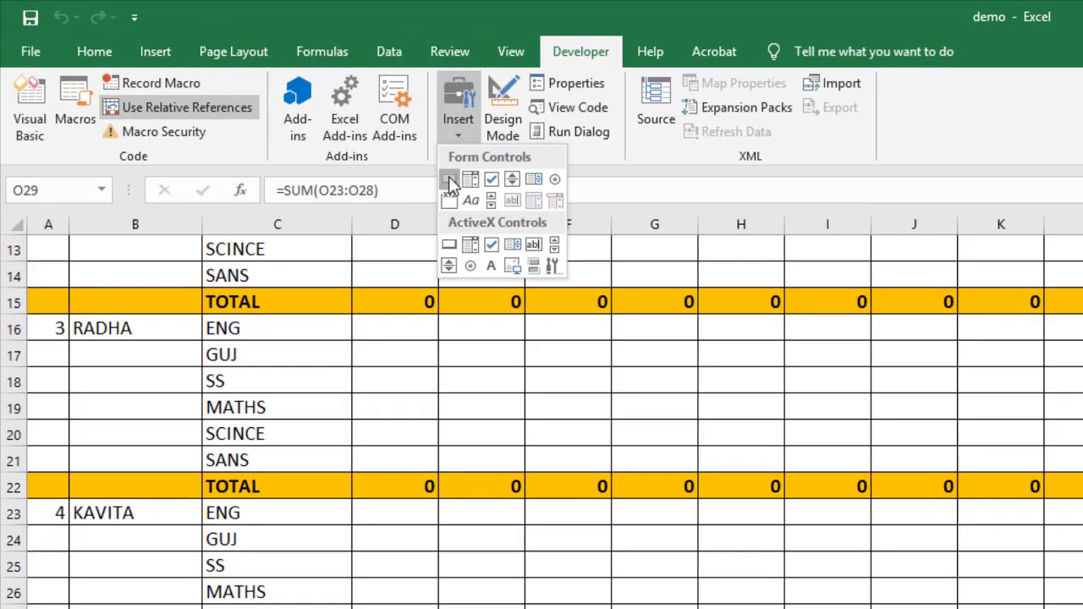
pyautogui.click(461, 185)
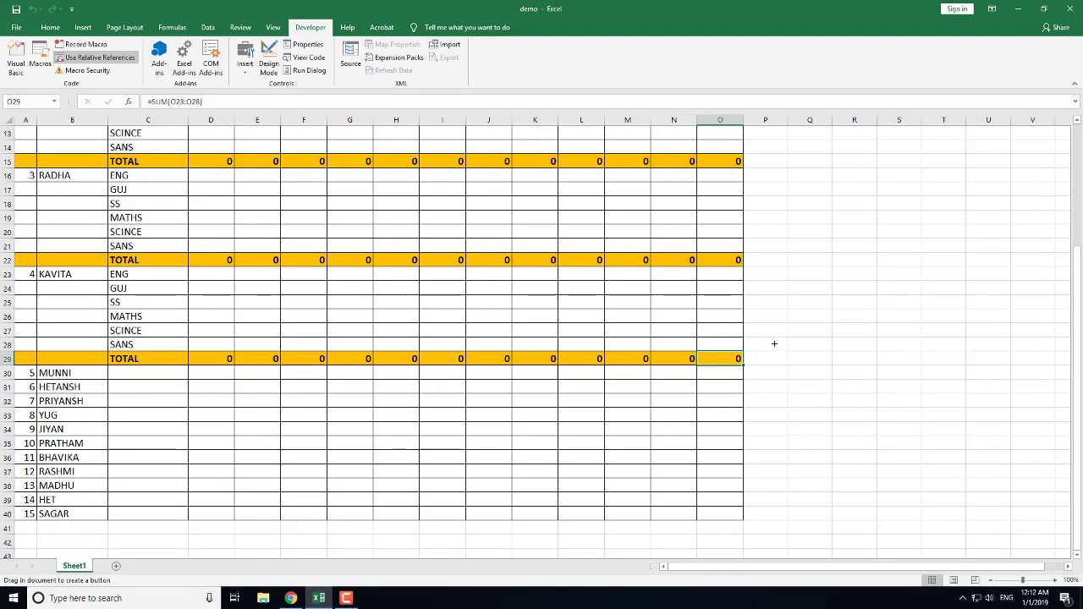
pyautogui.moveTo(760, 329); pyautogui.dragTo(860, 358)
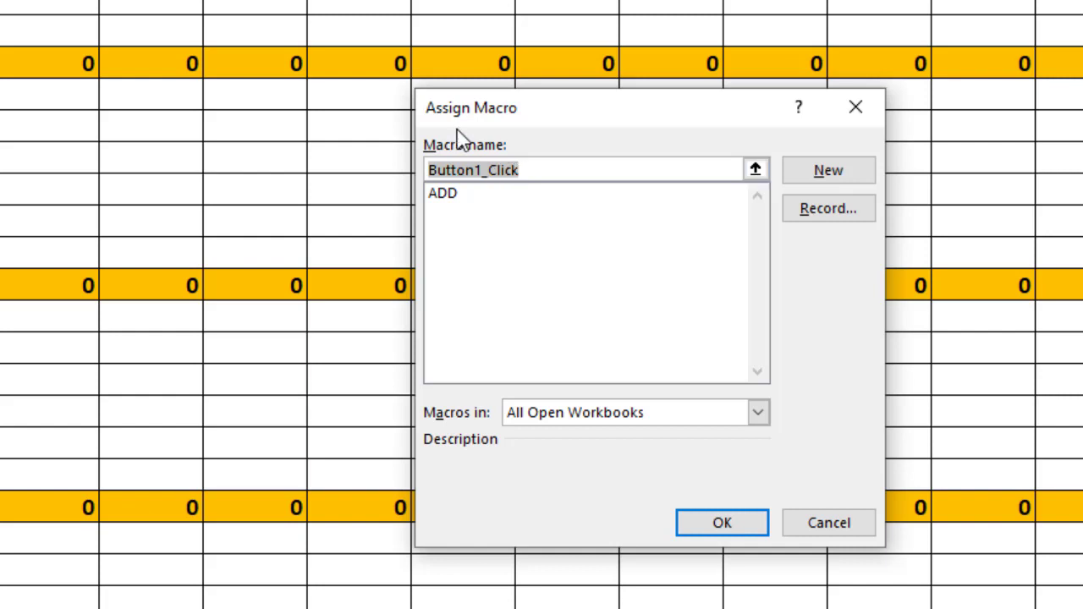
# Step: Assign the ADD macro to the new button and relabel it 'ADD ROWS AND TOTAL'
pyautogui.click(455, 196)
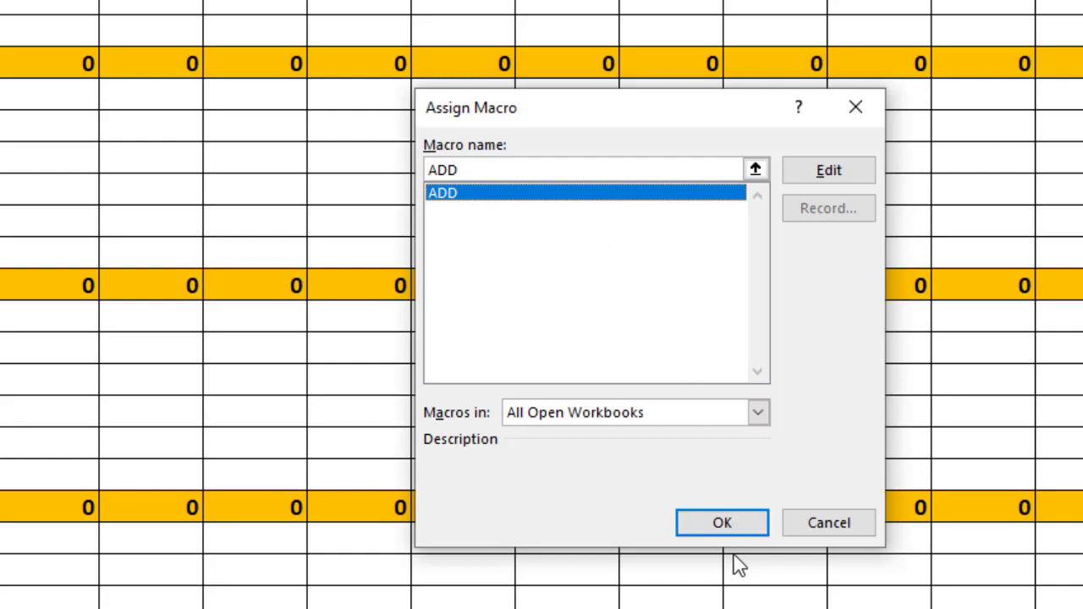
pyautogui.click(727, 524)
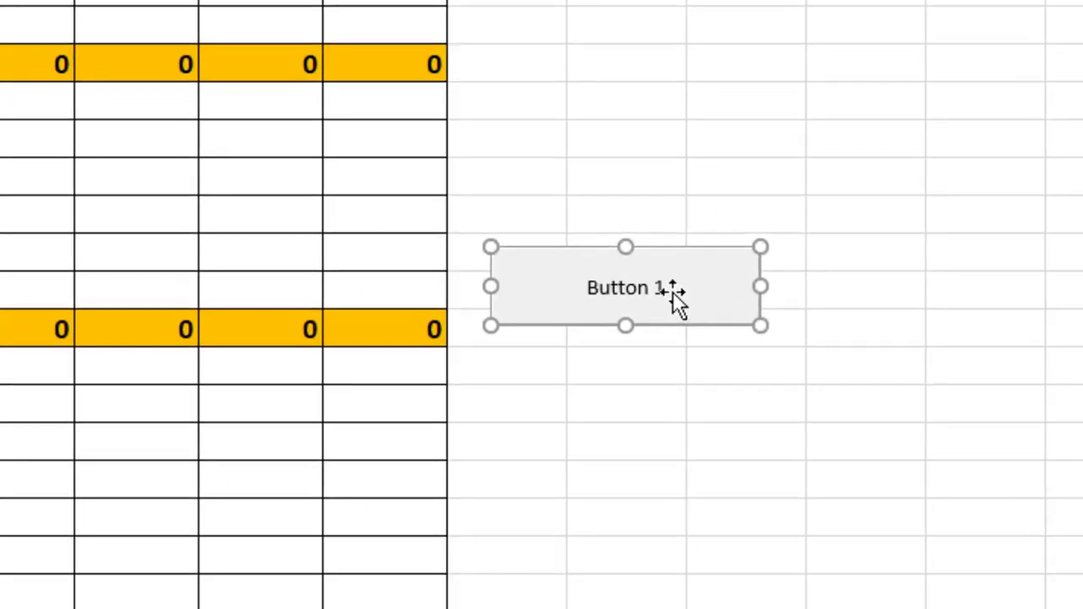
pyautogui.click(588, 288)
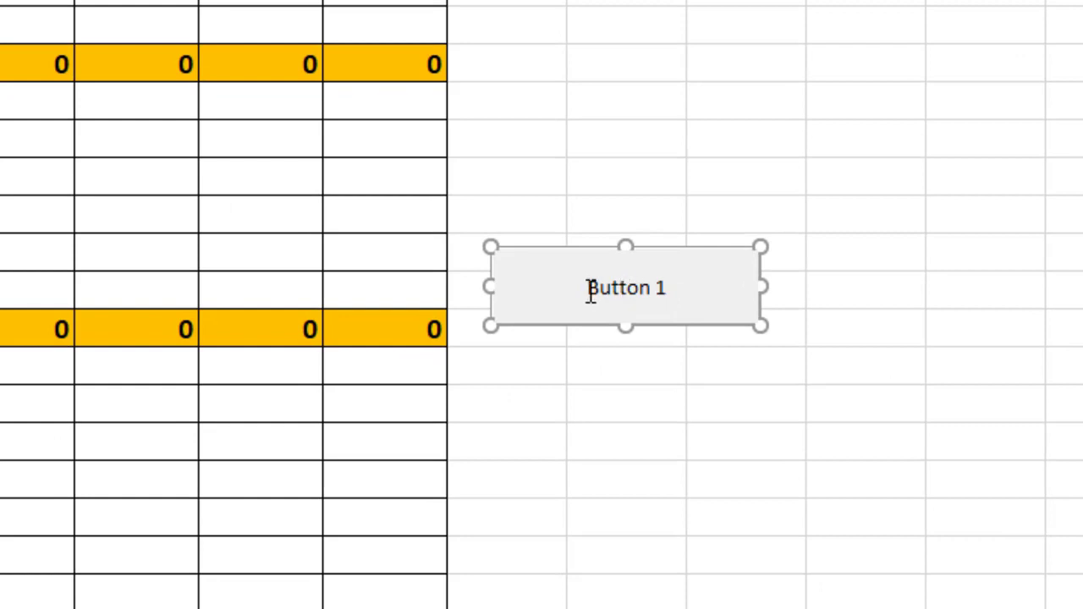
pyautogui.moveTo(590, 290); pyautogui.dragTo(668, 290)
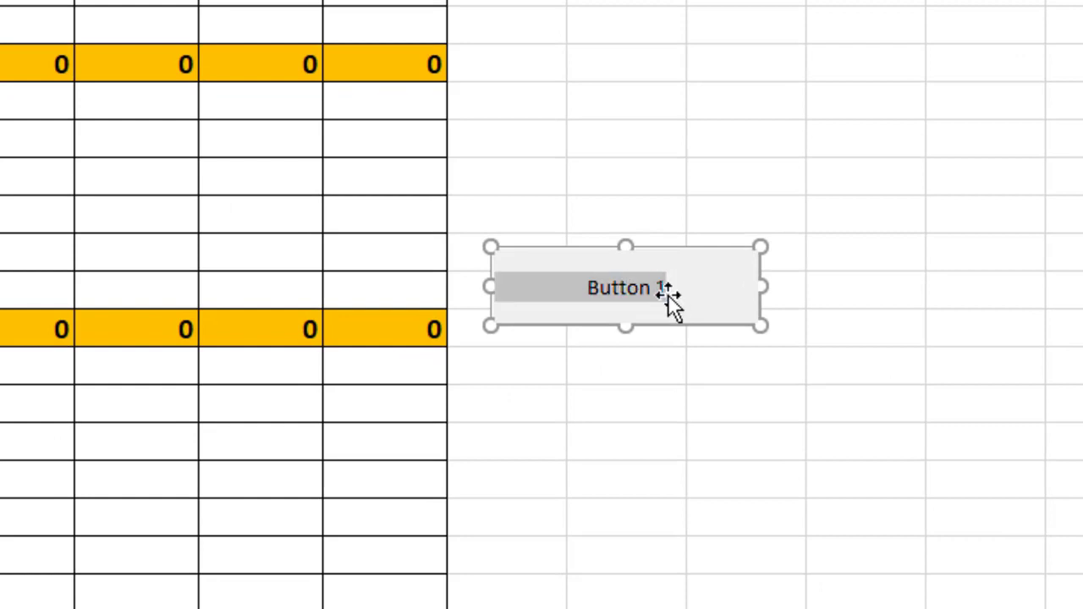
pyautogui.write('ADD ROWS AND TOTAL')
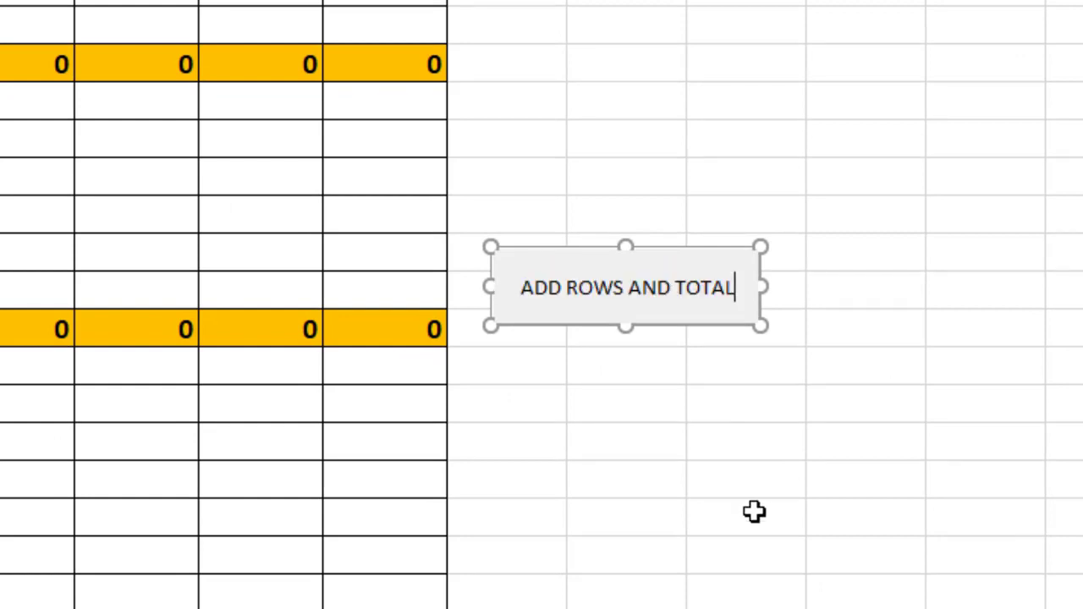
pyautogui.click(752, 482)
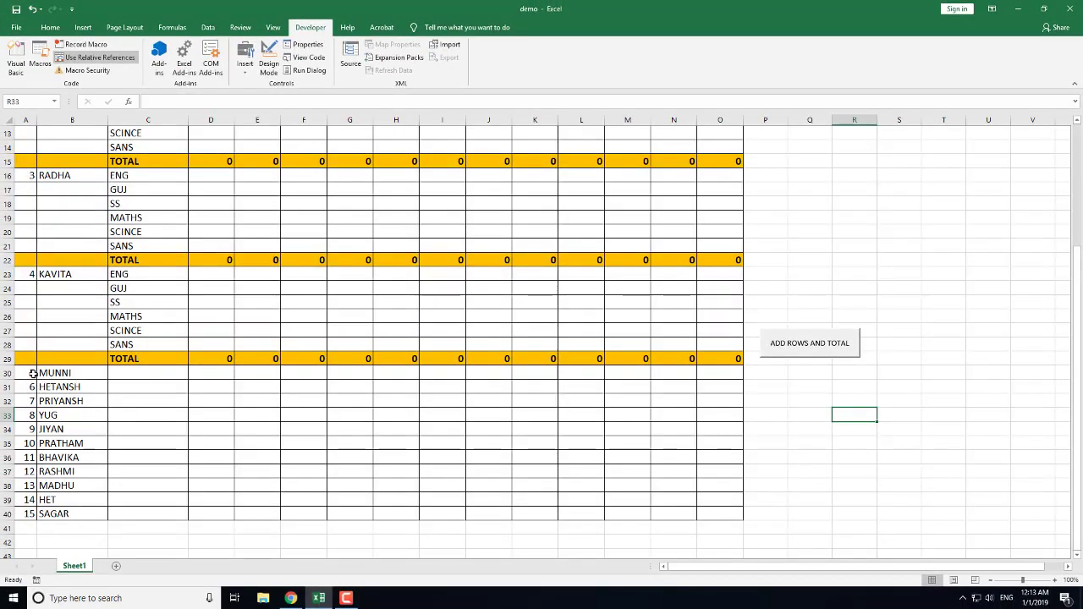
# Step: Use the button from A30, A37 and A44 to add rows for MUNNI, HETANSH and PRIYANSH
pyautogui.click(30, 373)
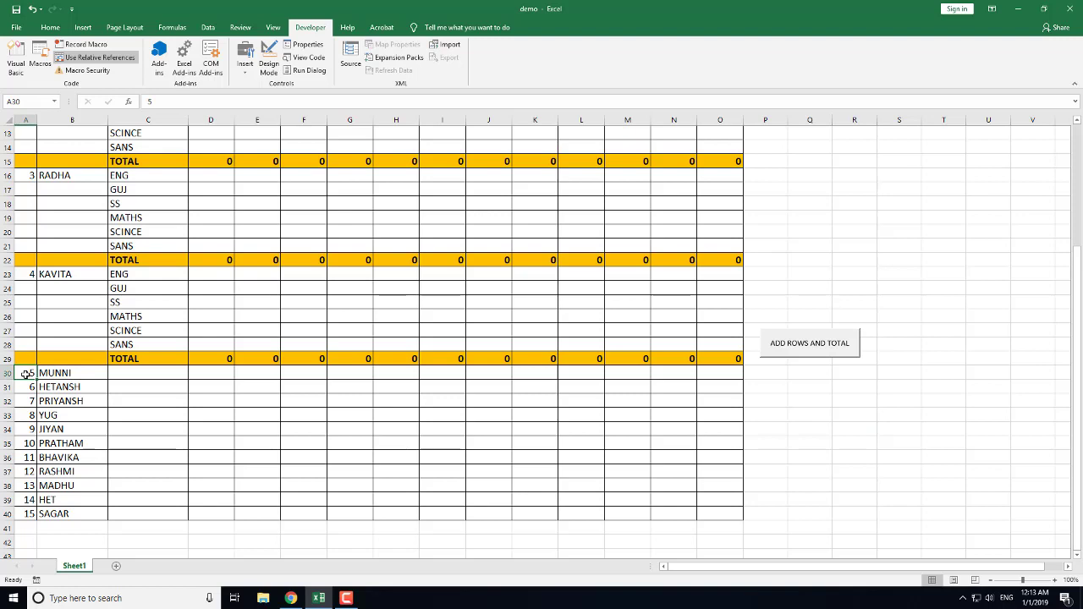
pyautogui.click(802, 347)
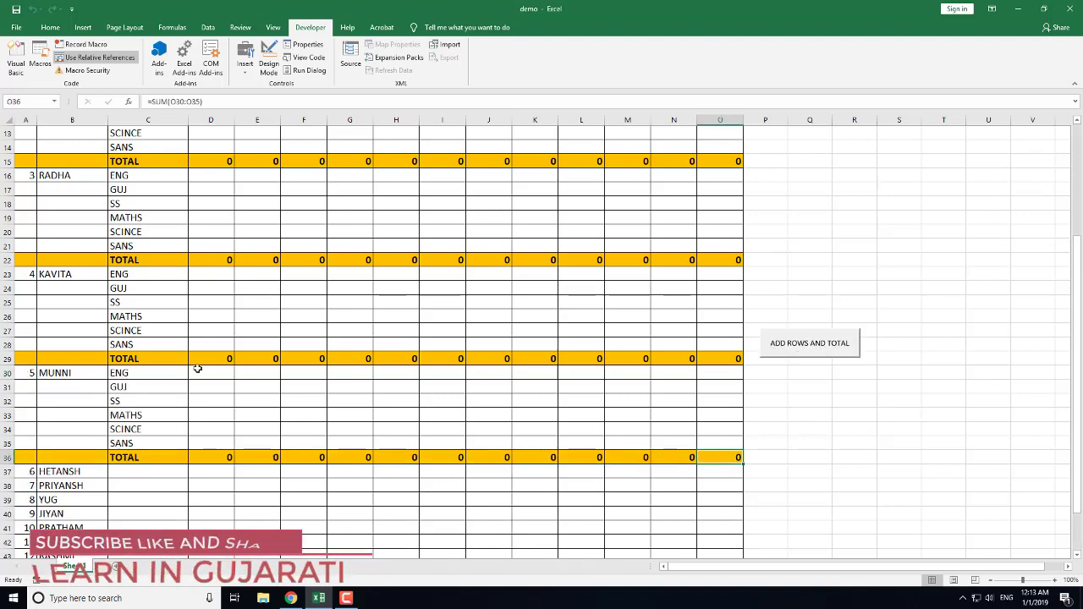
pyautogui.scroll(-2, 195, 365)
pyautogui.scroll(-1, 194, 370)
pyautogui.click(20, 345)
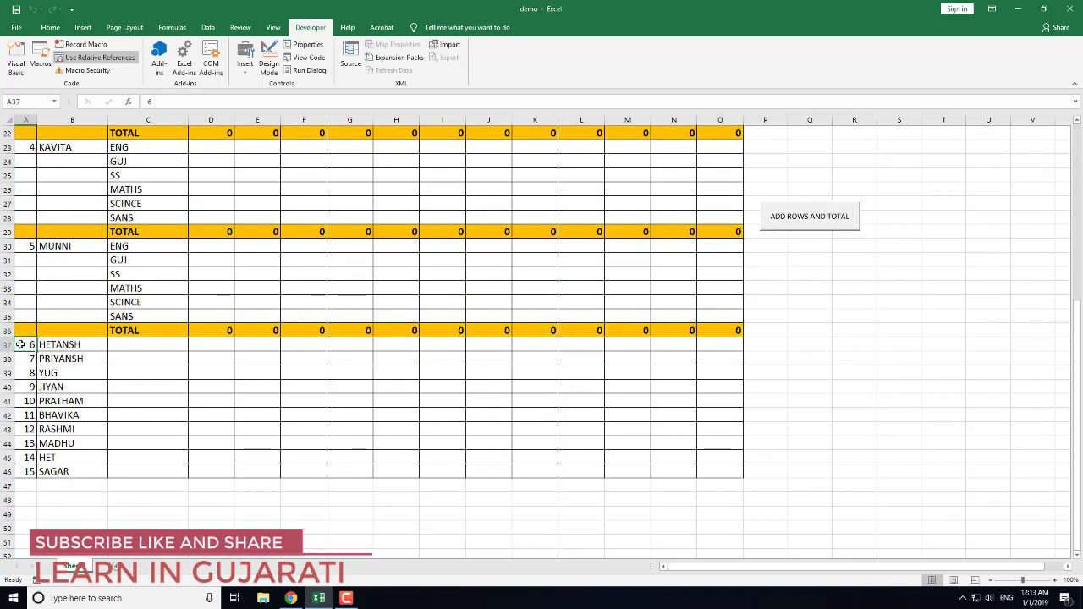
pyautogui.click(819, 222)
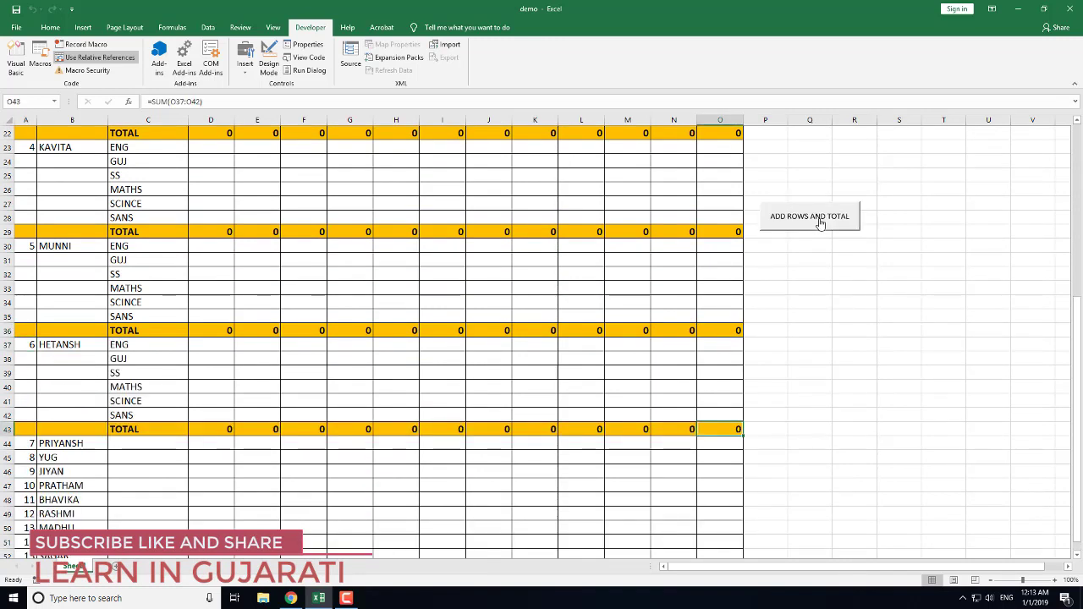
pyautogui.scroll(-1, 172, 388)
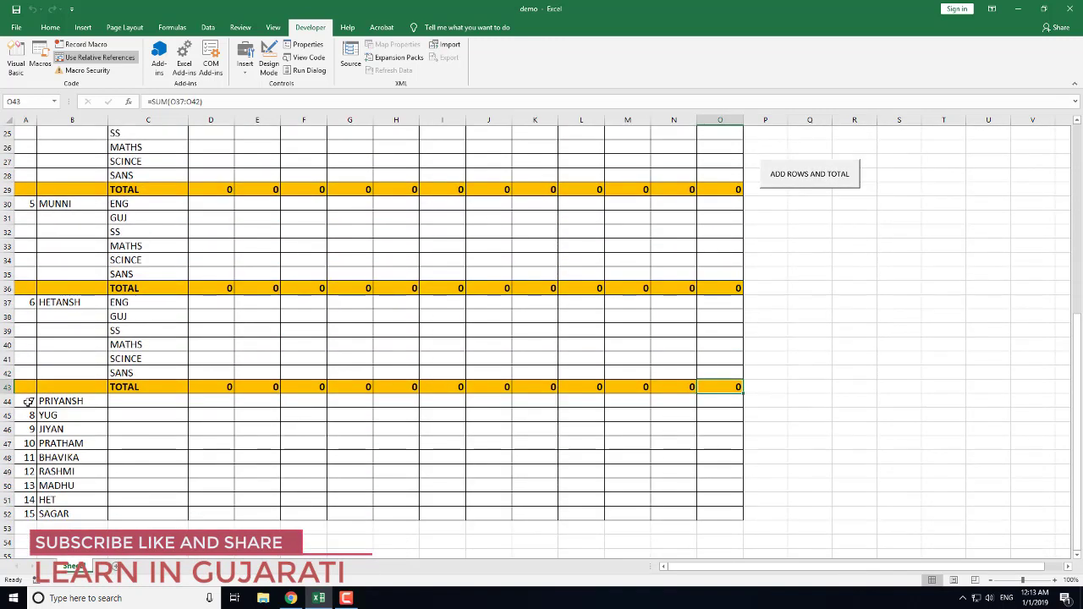
pyautogui.click(28, 403)
pyautogui.click(802, 184)
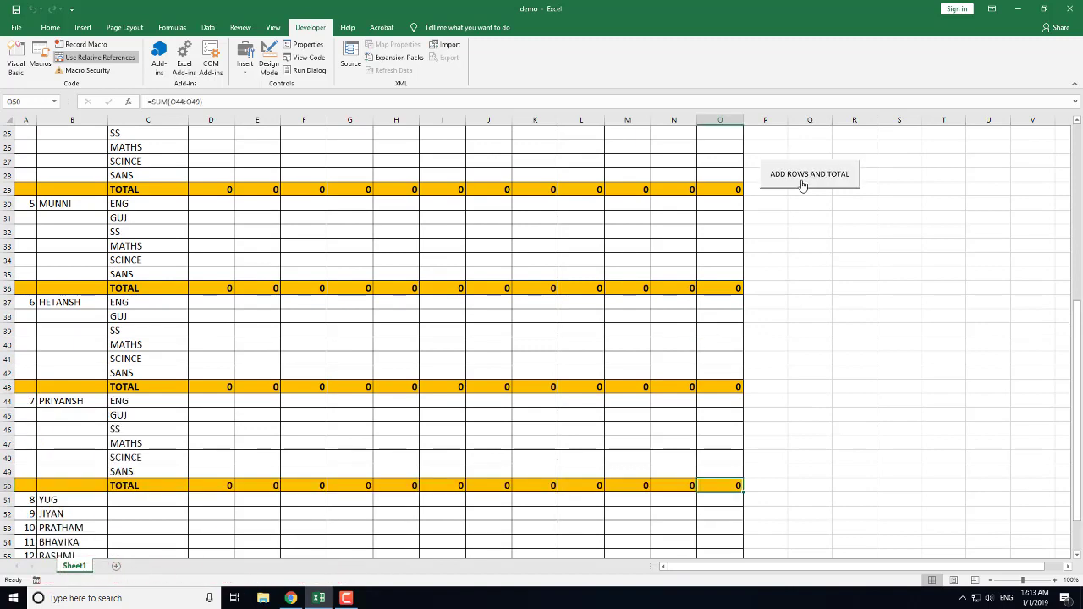
pyautogui.scroll(-1, 169, 385)
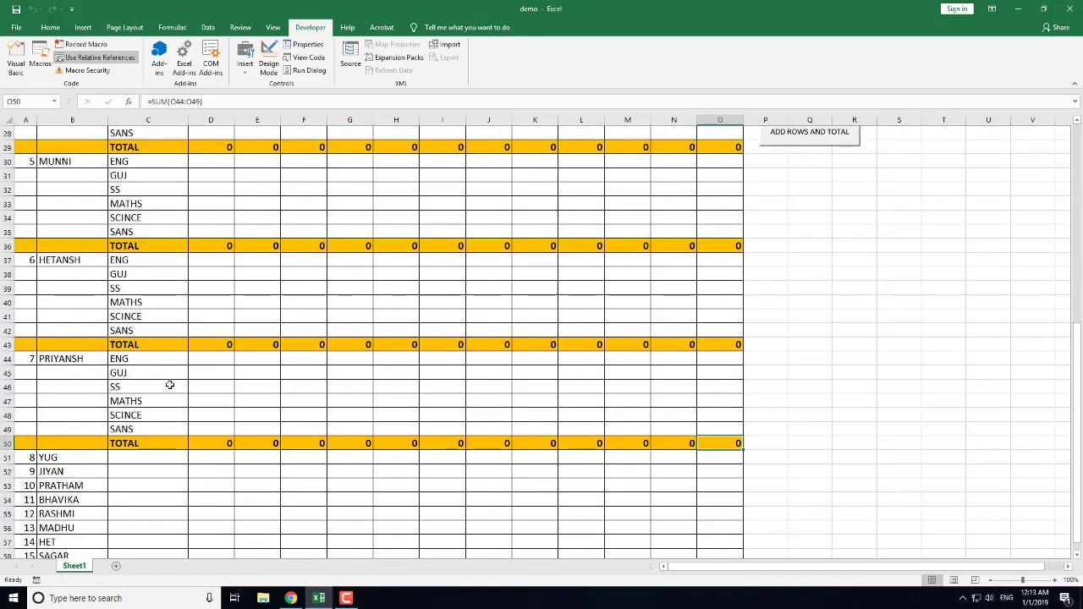
pyautogui.scroll(-1, 170, 386)
pyautogui.scroll(2, 490, 377)
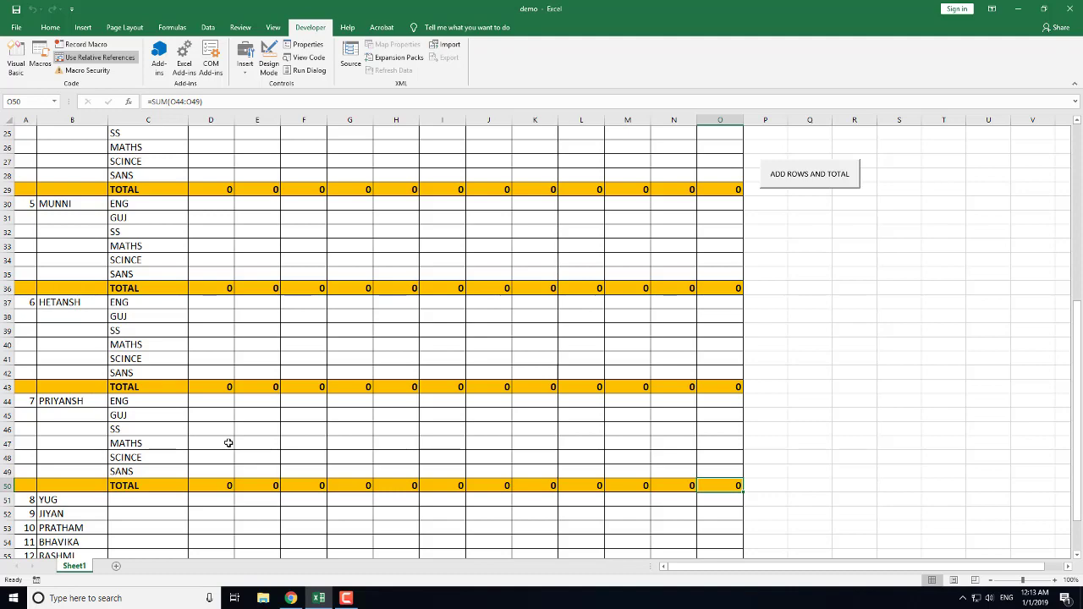
pyautogui.scroll(2, 277, 388)
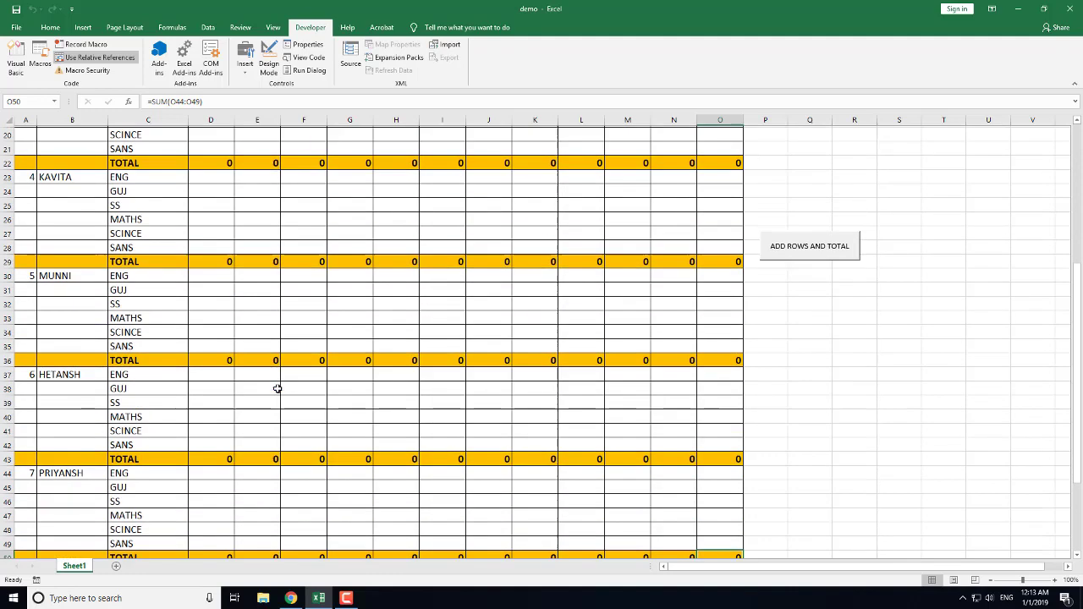
pyautogui.scroll(1, 277, 387)
pyautogui.scroll(2, 277, 387)
pyautogui.scroll(2, 277, 387)
pyautogui.scroll(2, 277, 388)
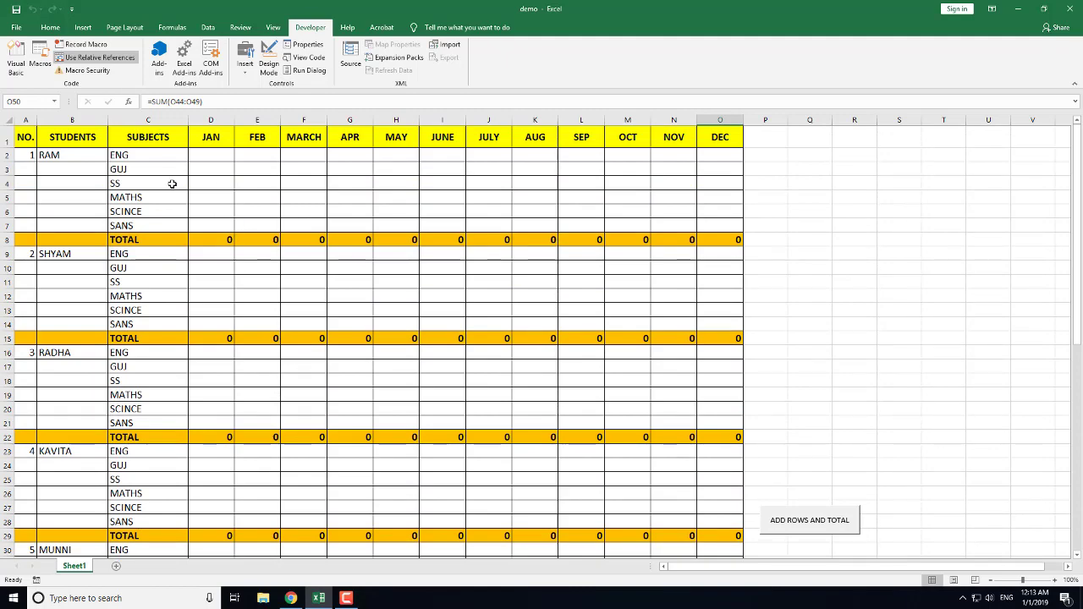
pyautogui.scroll(-2, 172, 183)
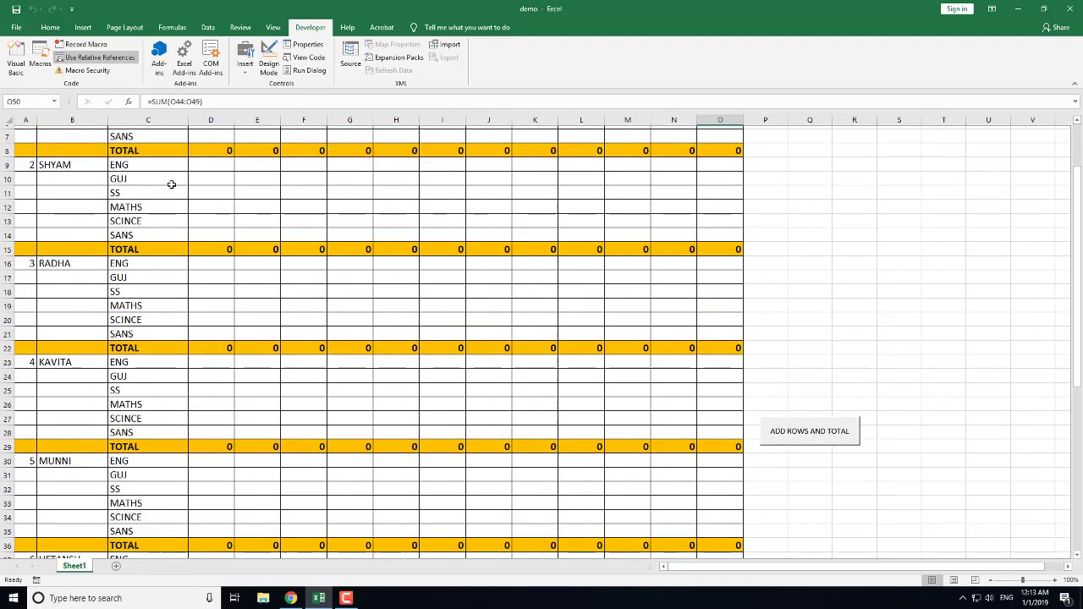
pyautogui.scroll(-2, 172, 184)
pyautogui.scroll(-2, 171, 184)
pyautogui.scroll(-1, 171, 196)
pyautogui.scroll(-1, 171, 195)
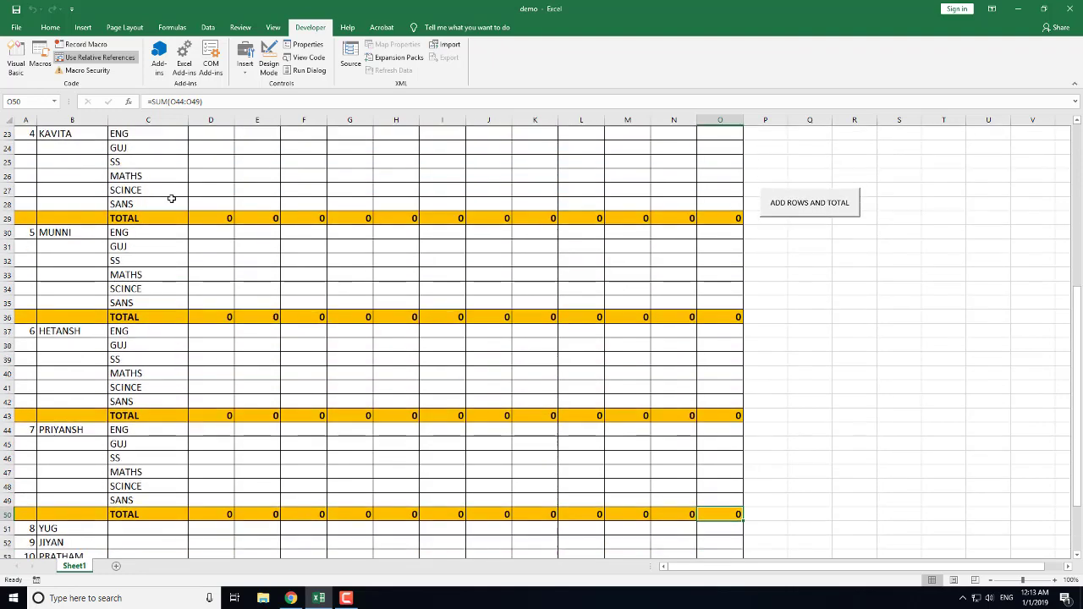
pyautogui.scroll(-2, 171, 196)
pyautogui.scroll(-1, 171, 200)
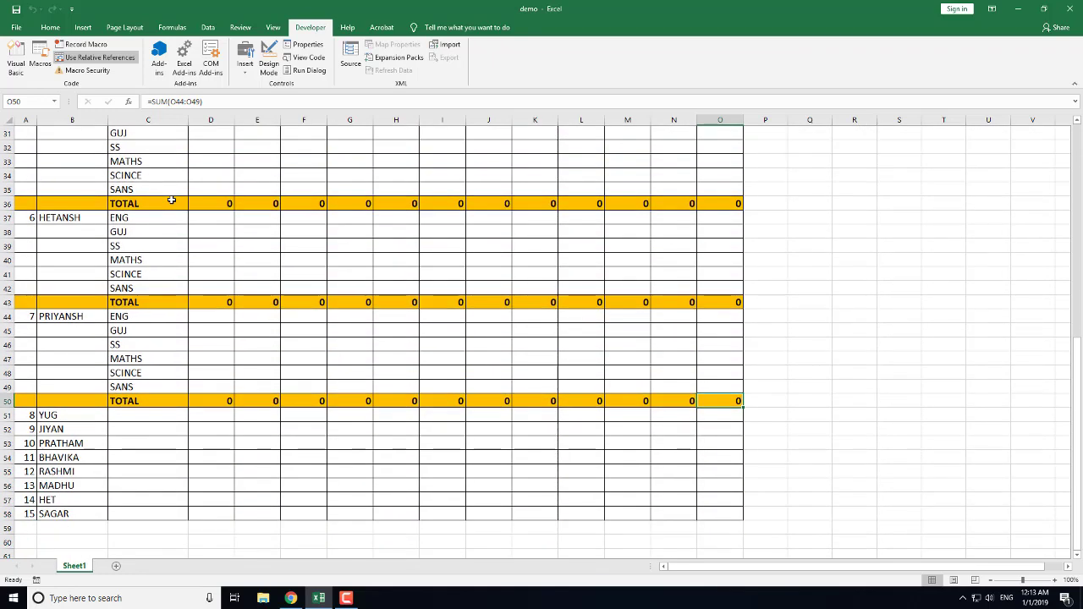
pyautogui.scroll(2, 172, 200)
pyautogui.scroll(4, 172, 201)
pyautogui.scroll(2, 172, 201)
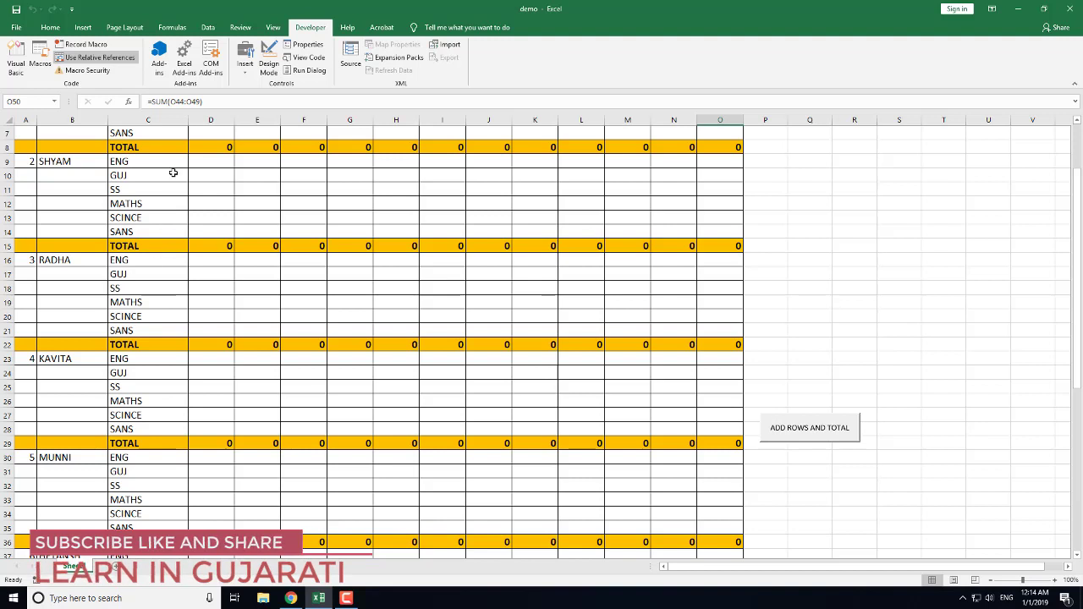
# Step: Open the Developer Macros dialog listing the ADD macro
pyautogui.click(40, 63)
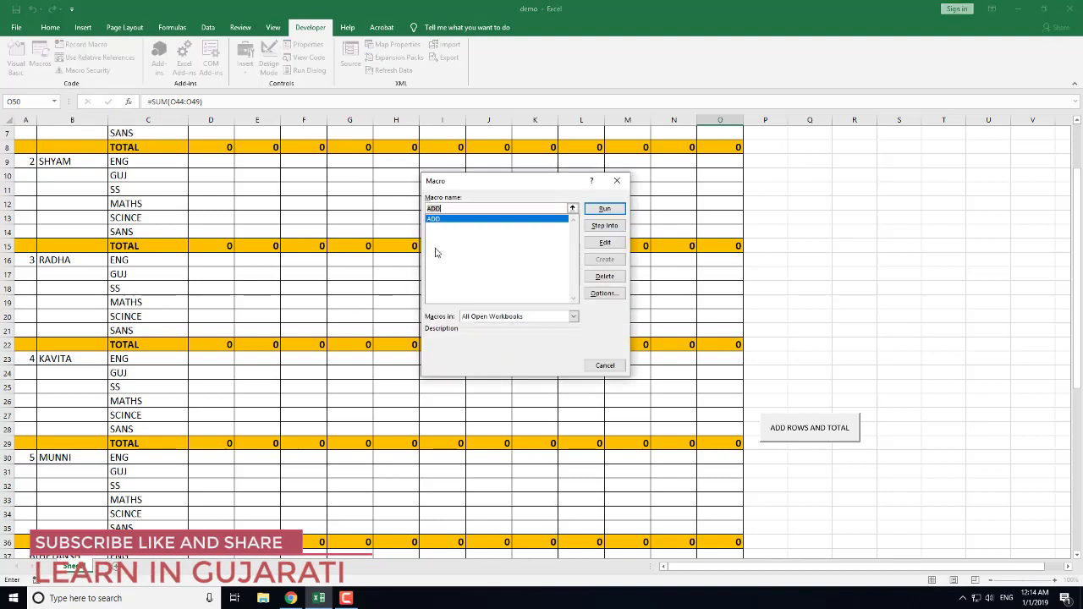